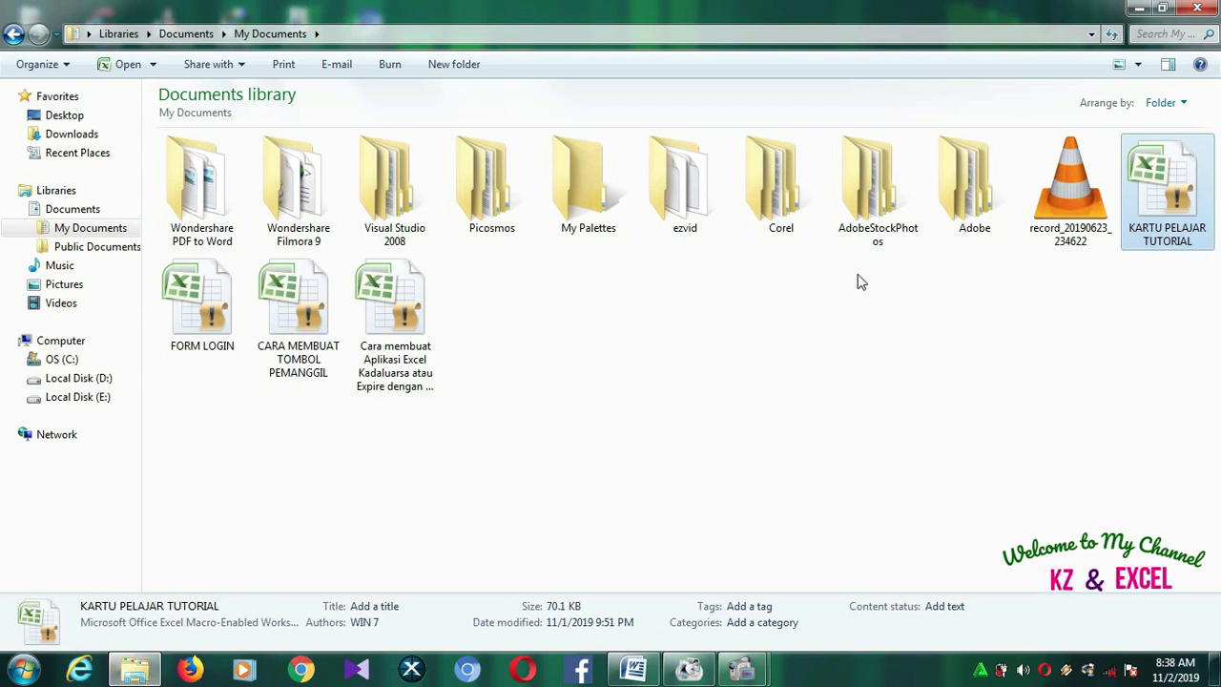
Open the KARTU PELAJAR TUTORIAL workbook and enable its macro content.
double_click(1180, 200)
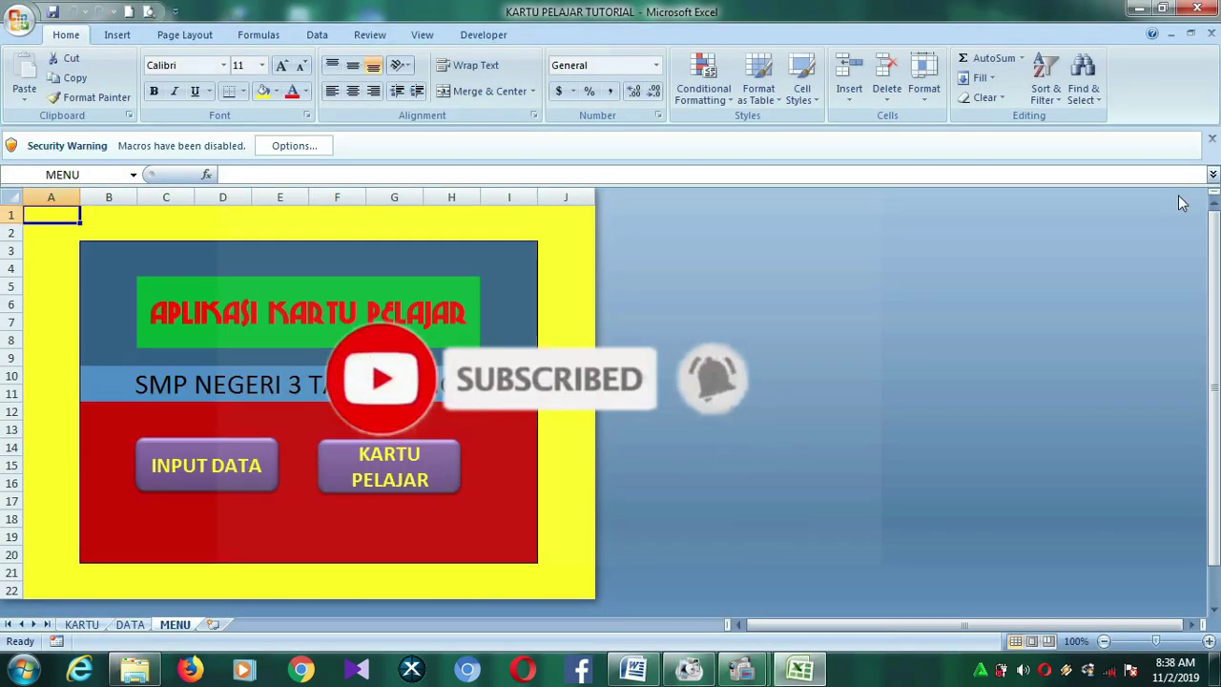
click(296, 147)
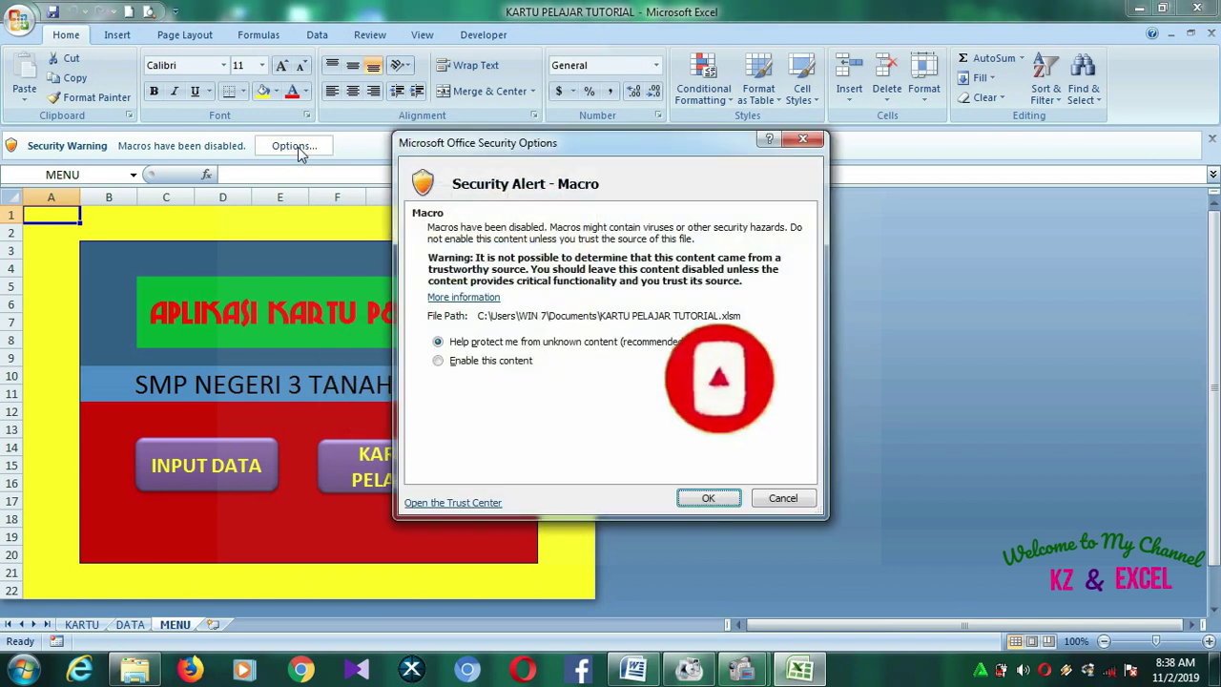
click(483, 362)
click(714, 497)
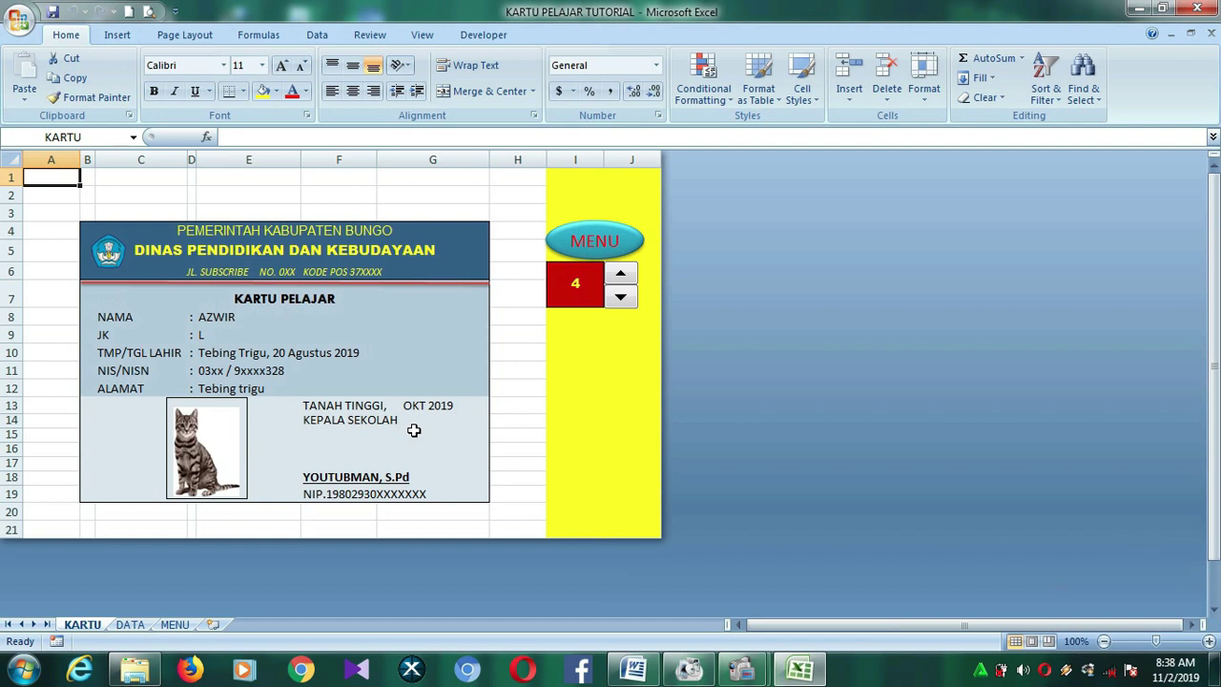
Pick the ActiveX Command Button from the Developer tab's Insert controls.
click(482, 35)
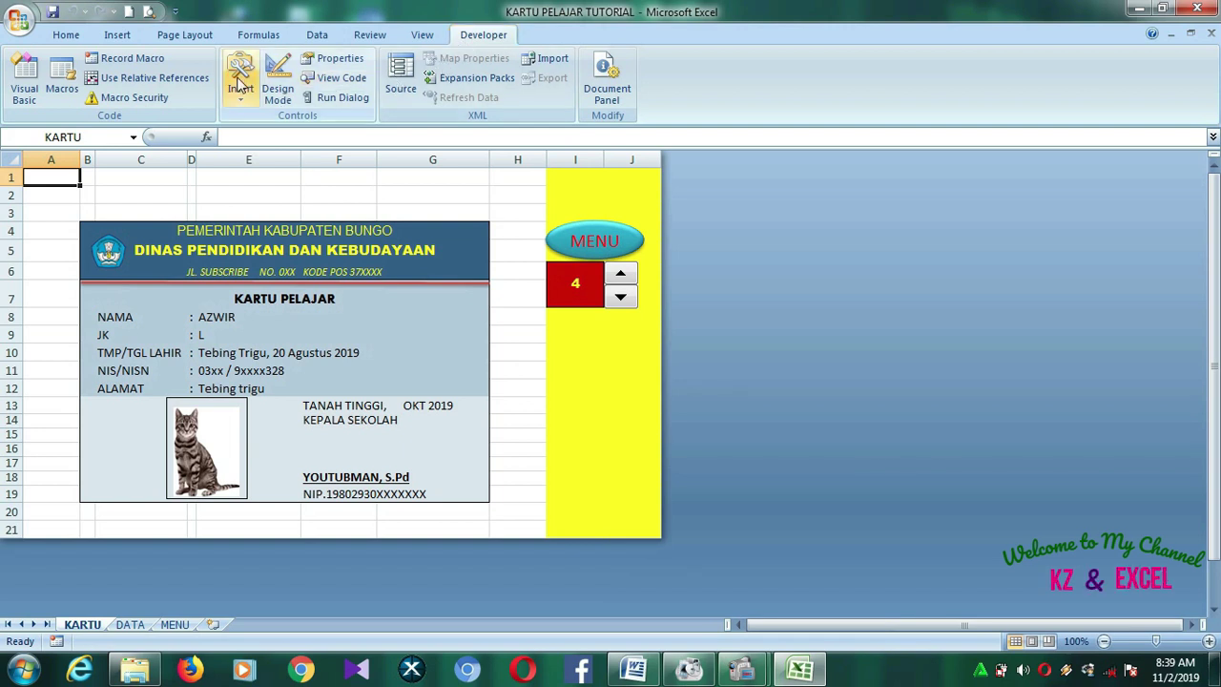
click(239, 85)
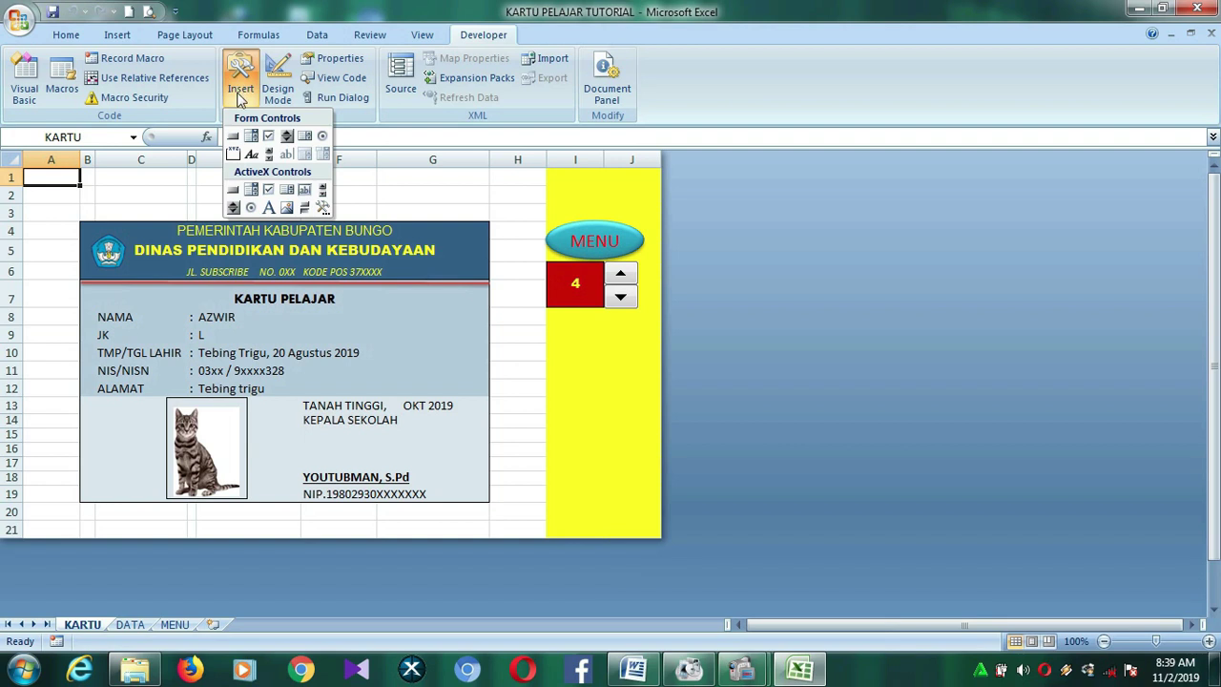
click(233, 190)
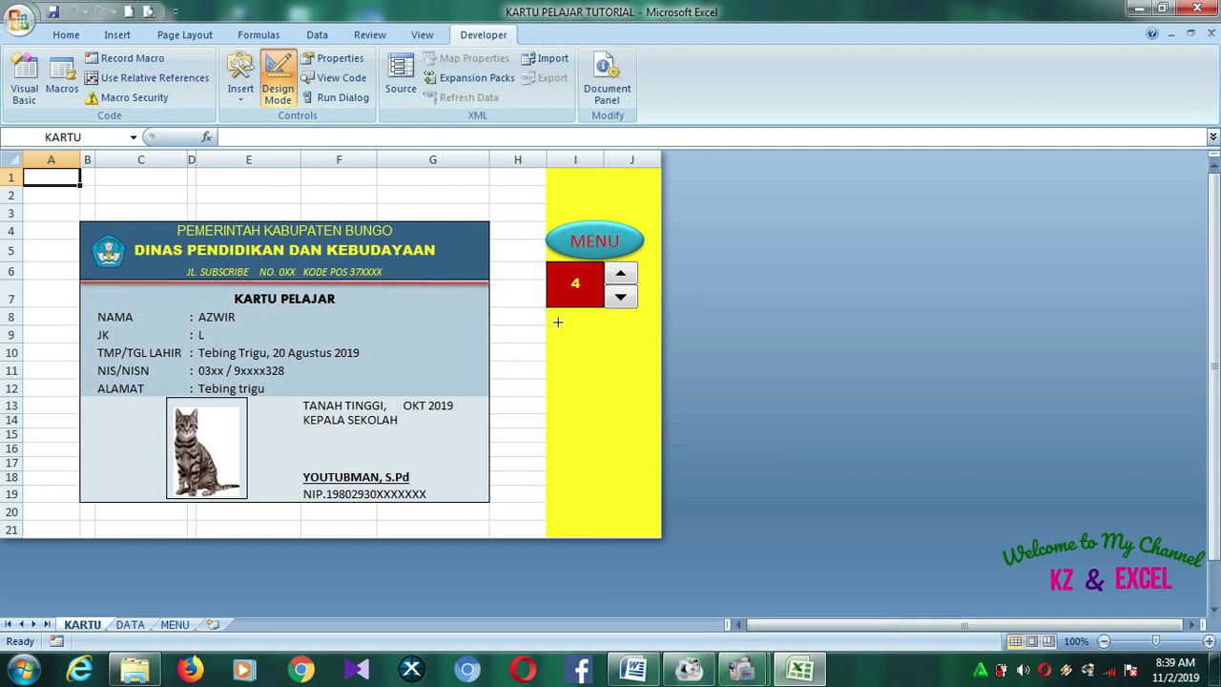
Draw a command button below the spinner and caption it CETAK.
drag(552, 317, 648, 358)
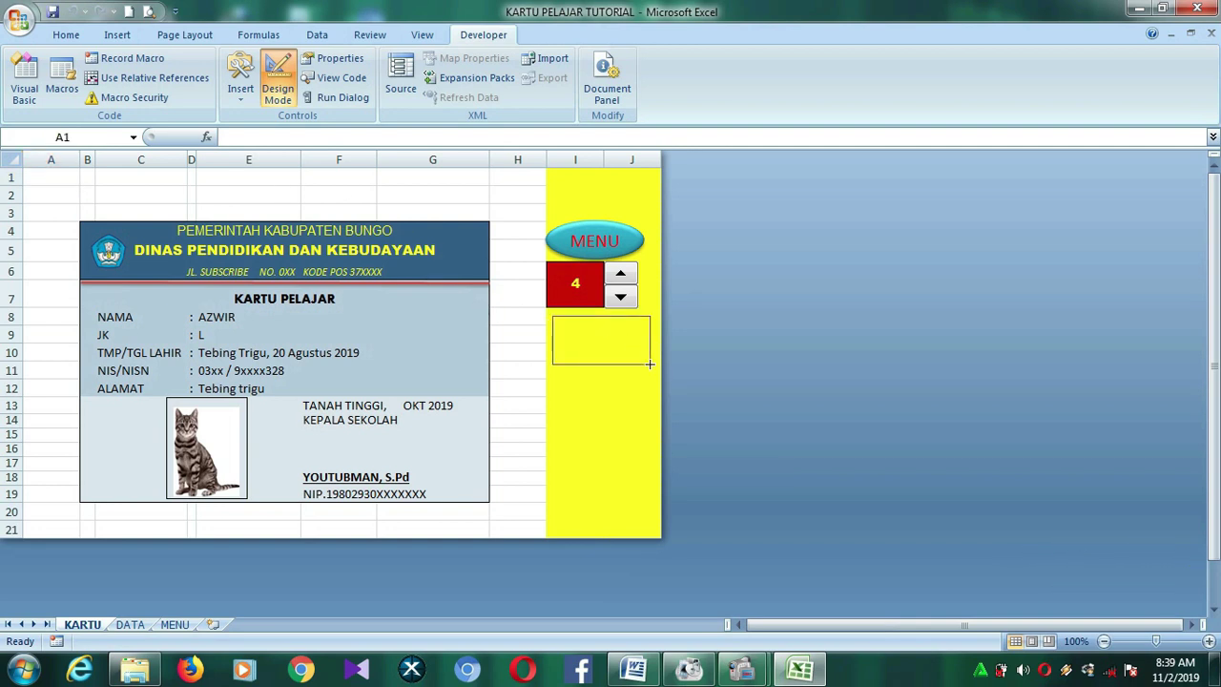
right_click(614, 336)
click(658, 412)
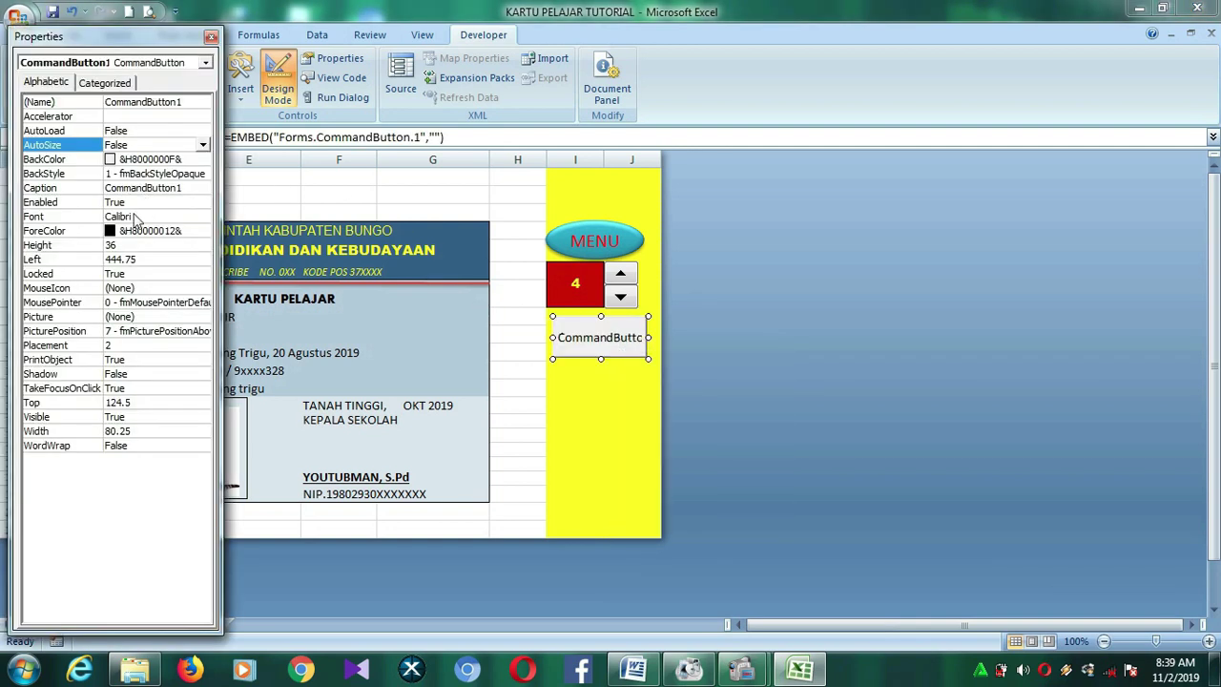
click(78, 189)
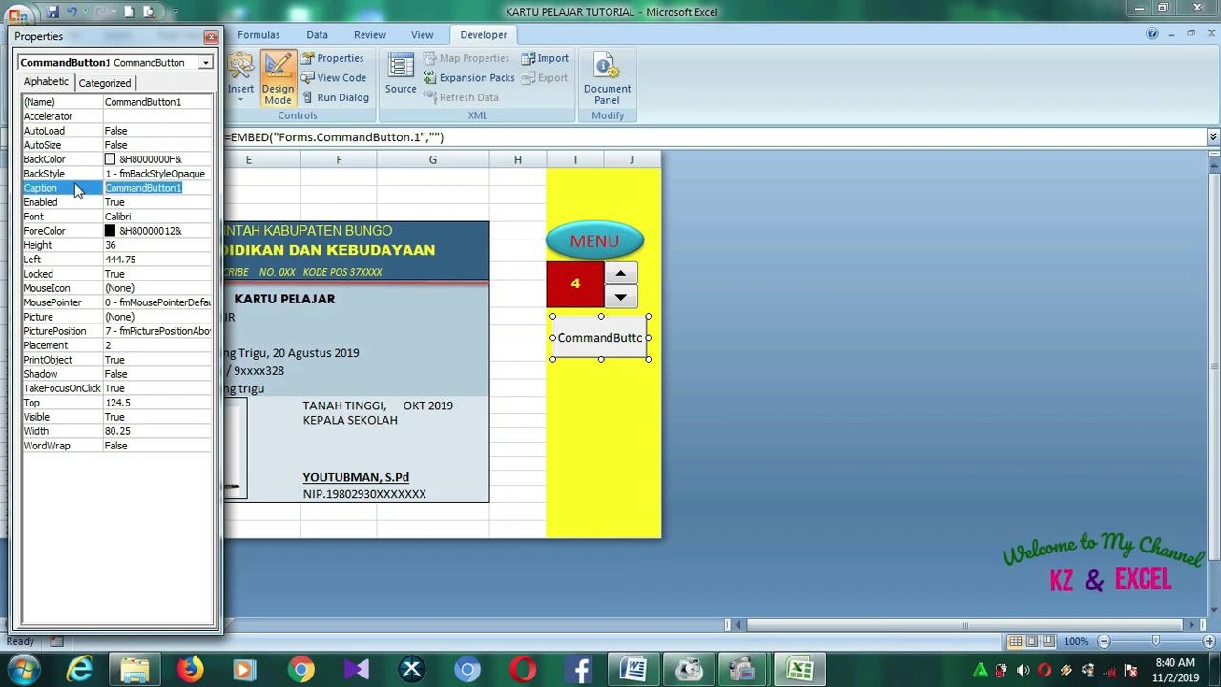
text(PRINT)
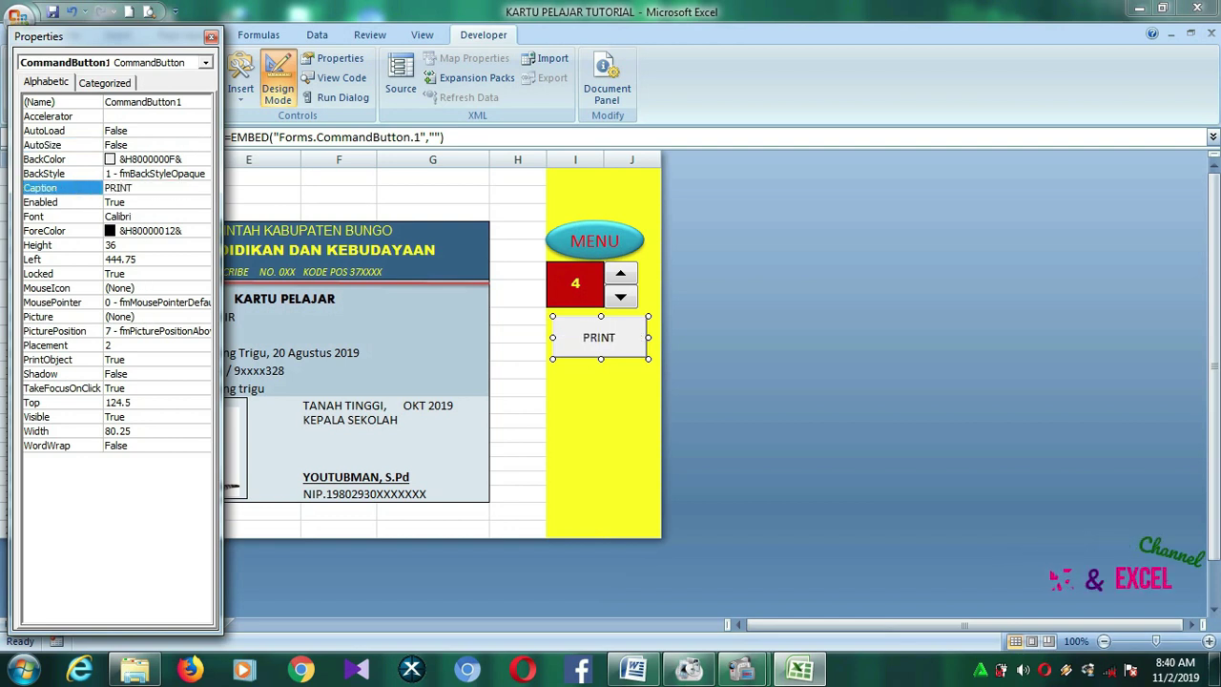
key(BackSpace)
key(BackSpace)
key(BackSpace)
key(BackSpace)
text(CETAK)
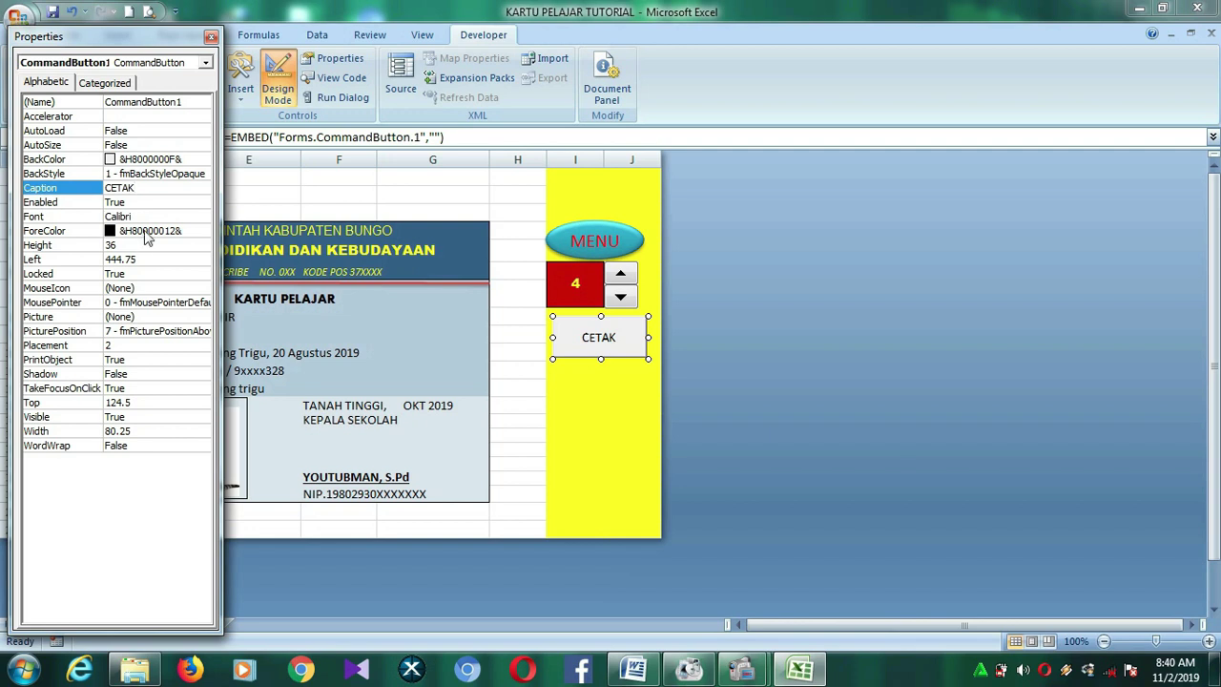
Give the CETAK button a grey Active Border background and Bold Italic 14 font.
click(162, 159)
click(204, 160)
click(111, 246)
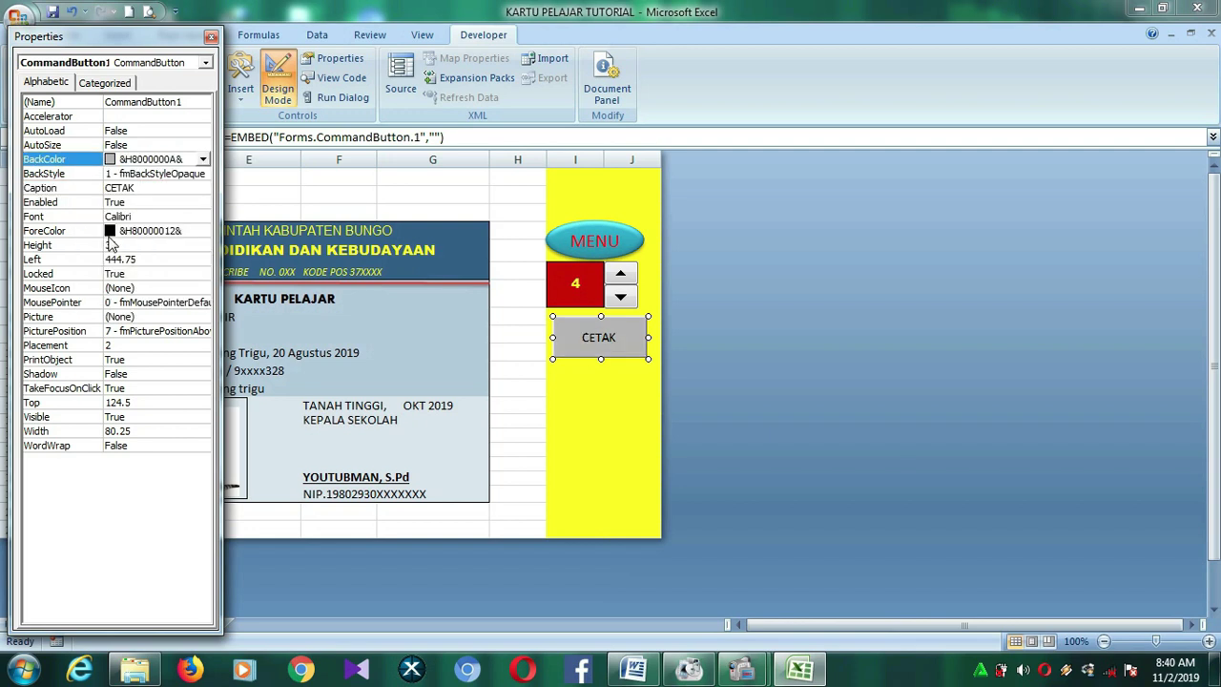
click(111, 216)
click(203, 217)
click(196, 212)
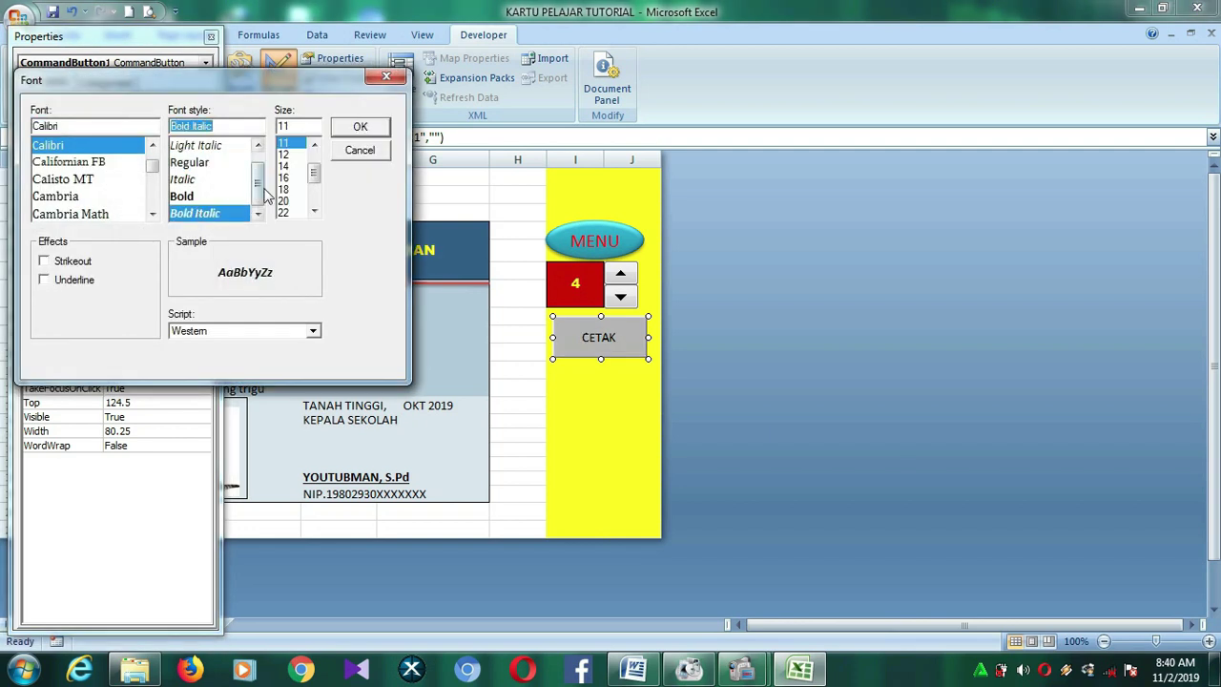
click(283, 166)
click(357, 126)
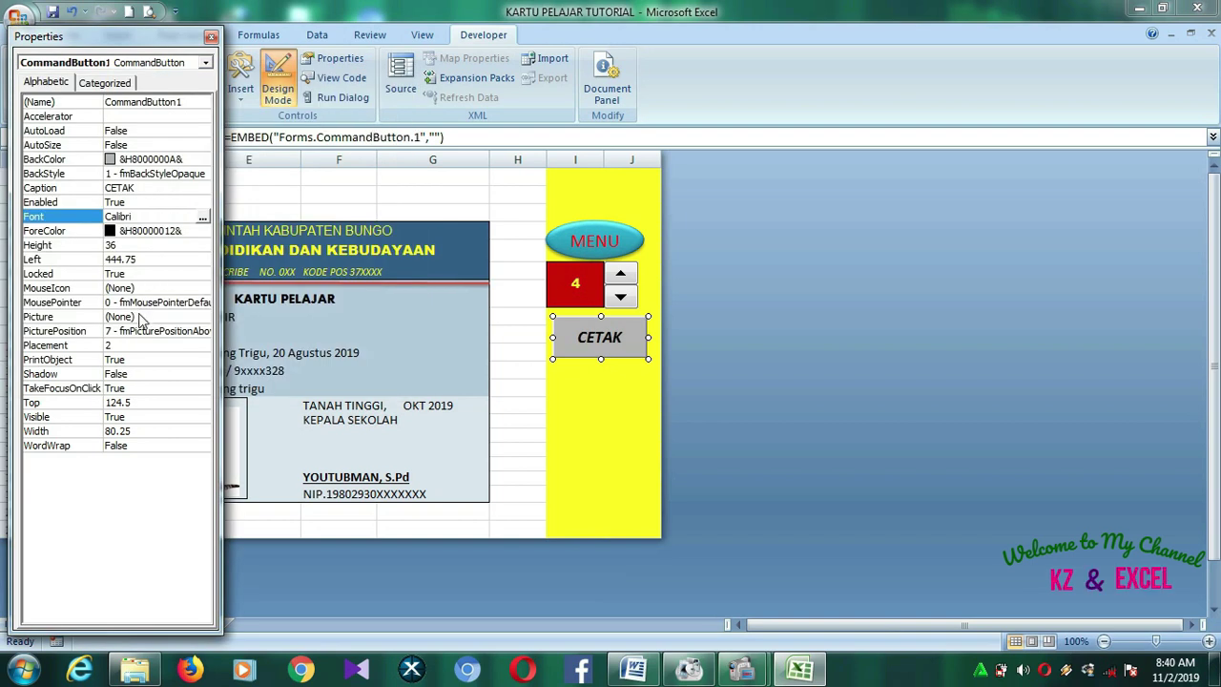
Make the CETAK caption text dark red from the palette.
click(126, 231)
click(203, 230)
click(98, 250)
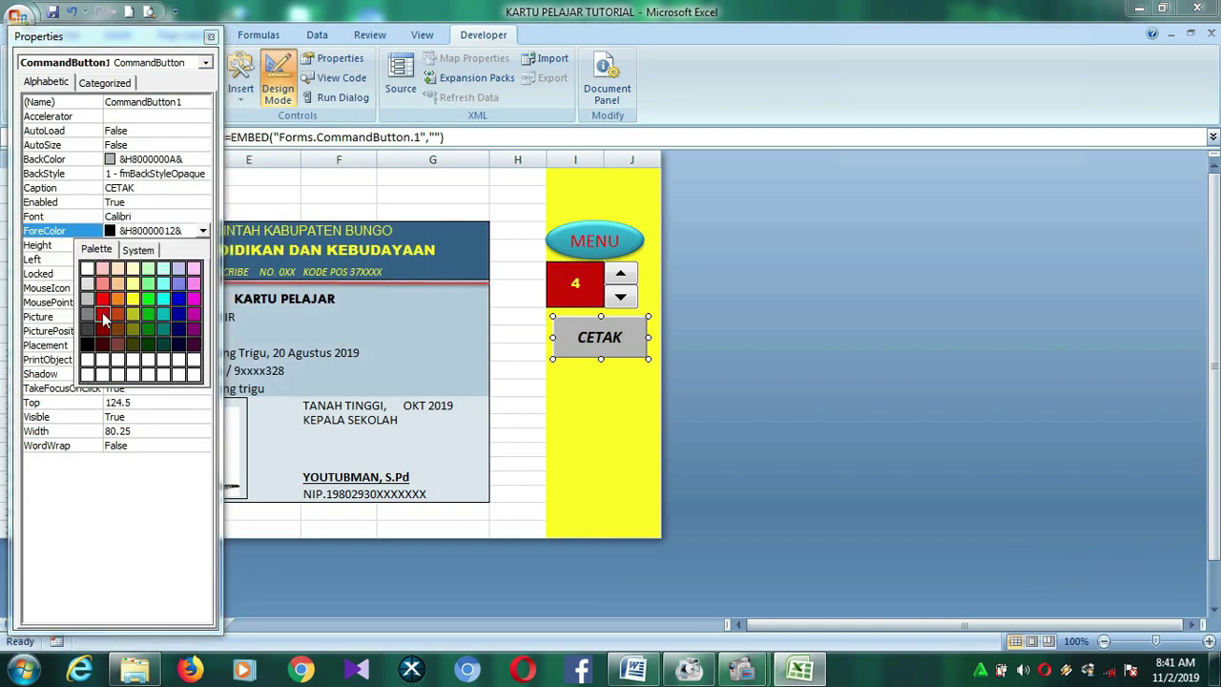
click(103, 316)
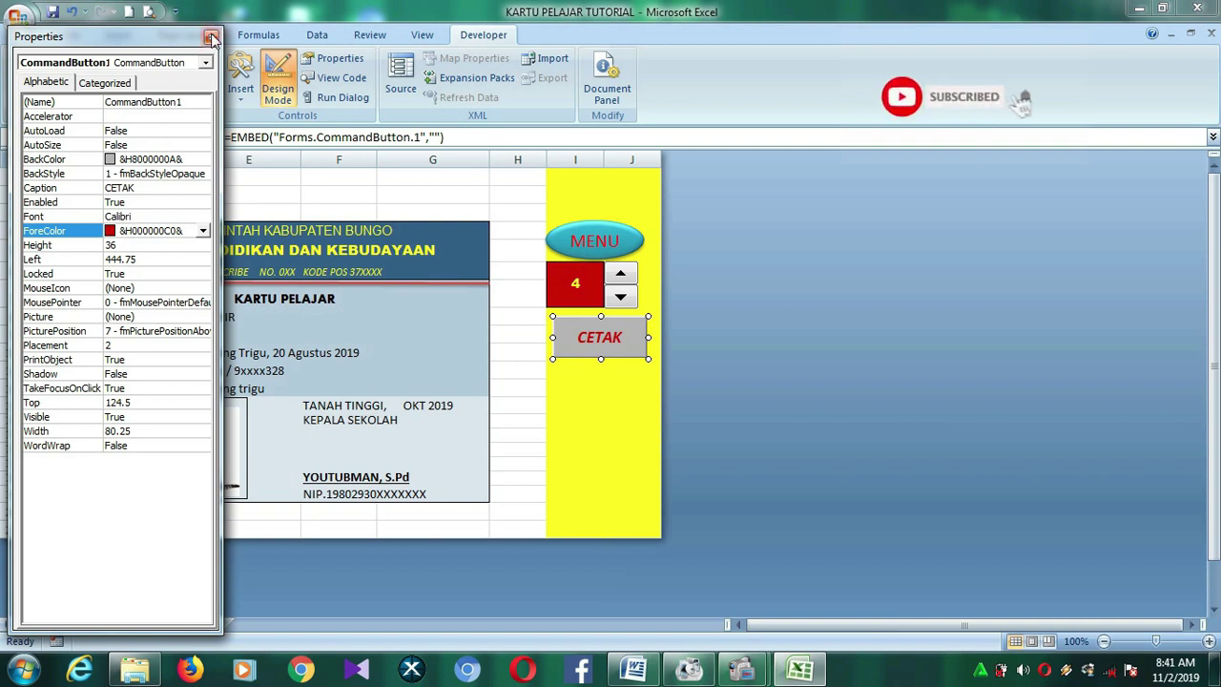
click(212, 39)
Enter the CommandButton1_Click print routine for the CETAK button, then return to Excel.
right_click(605, 343)
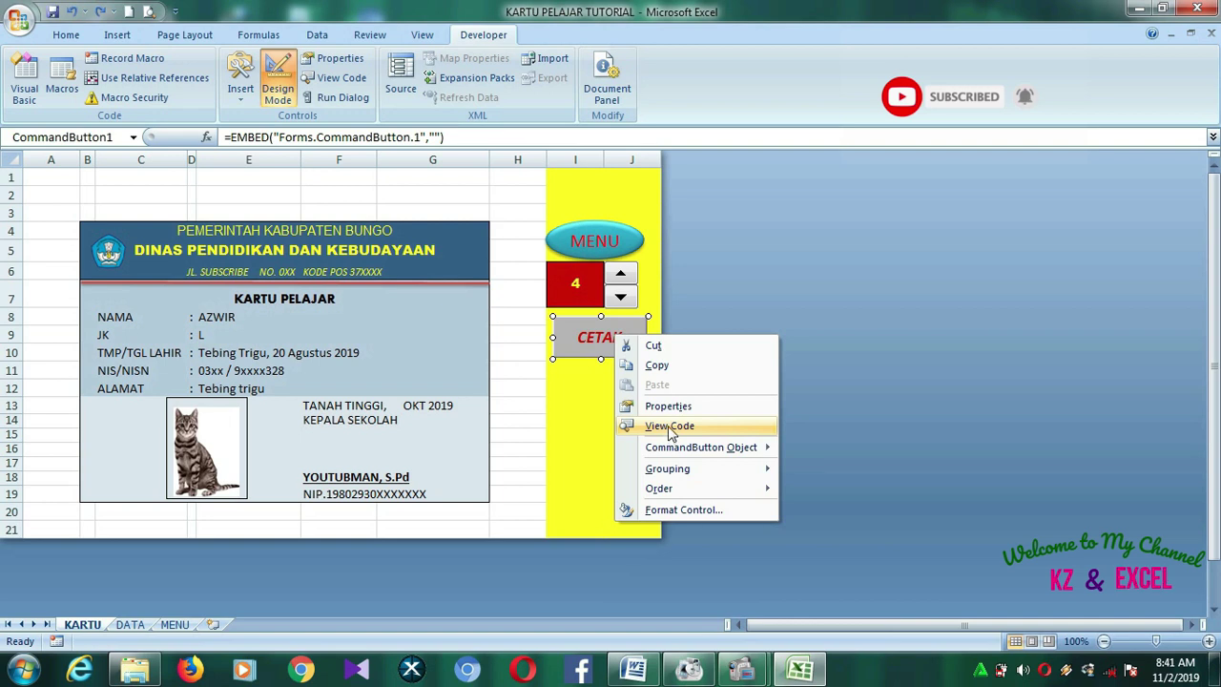
click(667, 426)
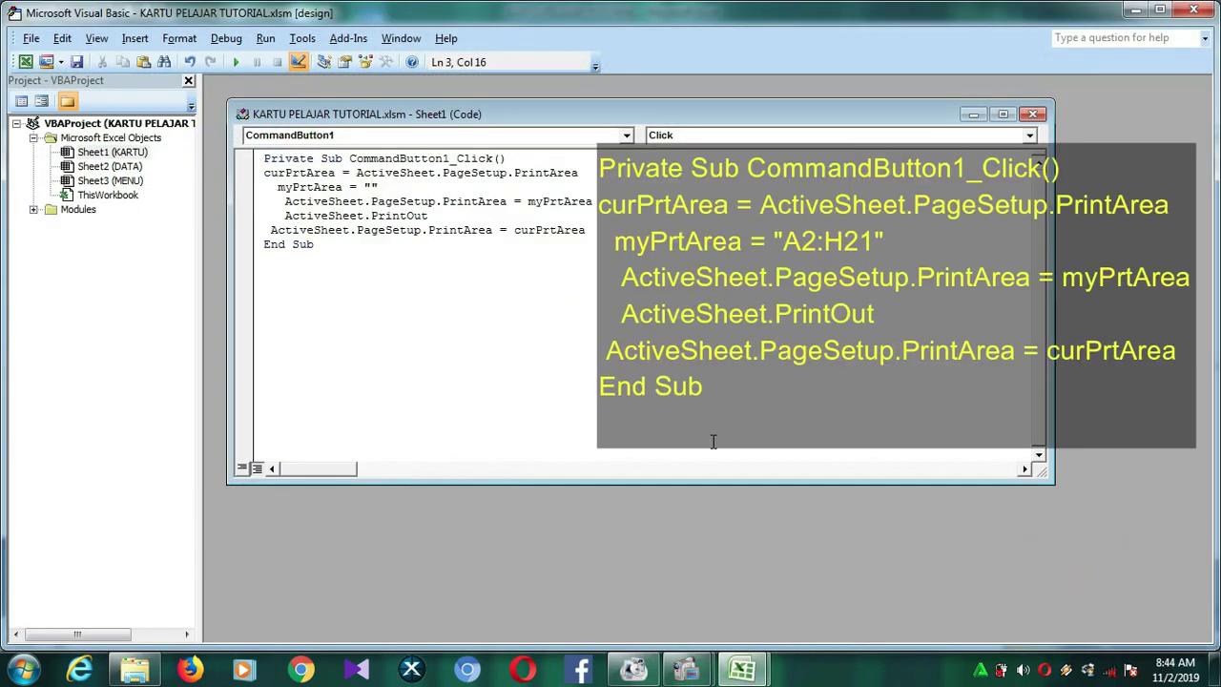
mouse_move(746, 673)
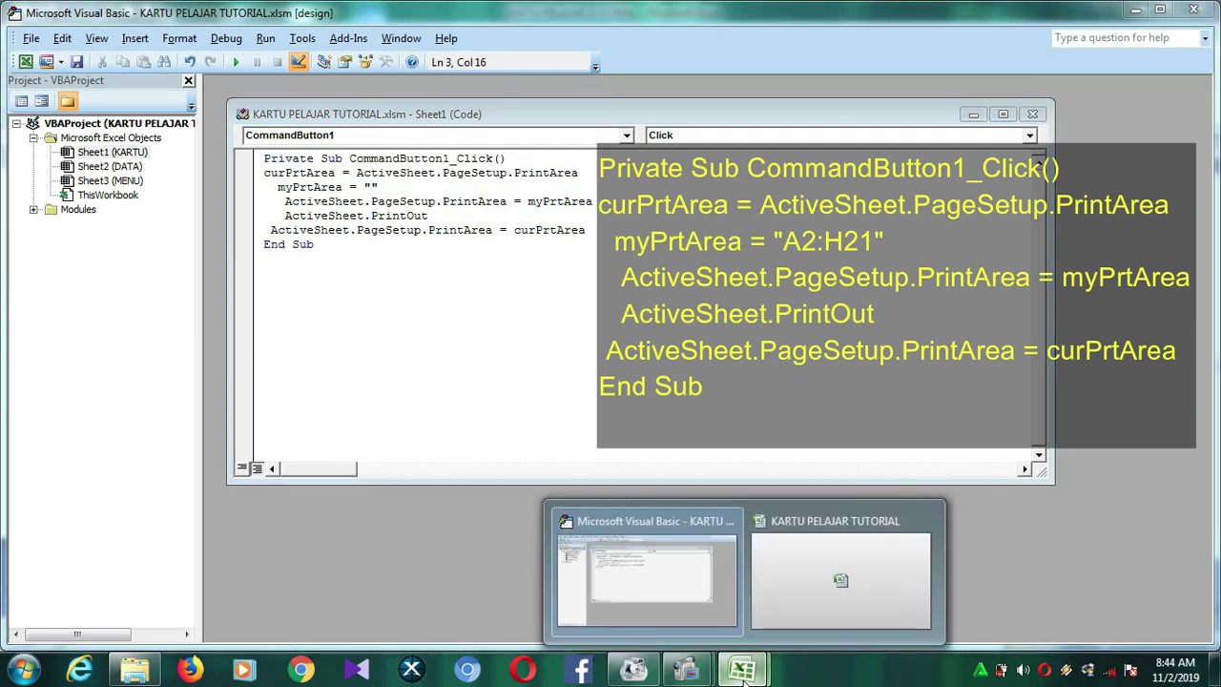
click(787, 592)
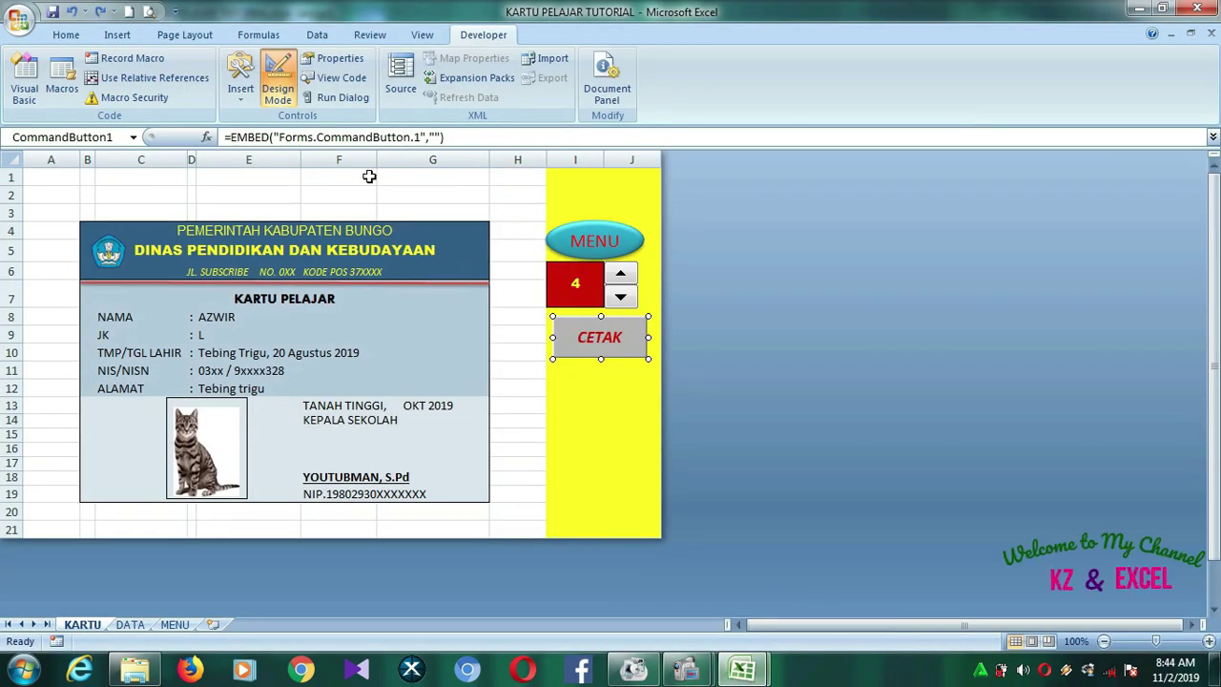
Set the KARTU sheet's print area to A2:H21 in Page Setup.
click(159, 35)
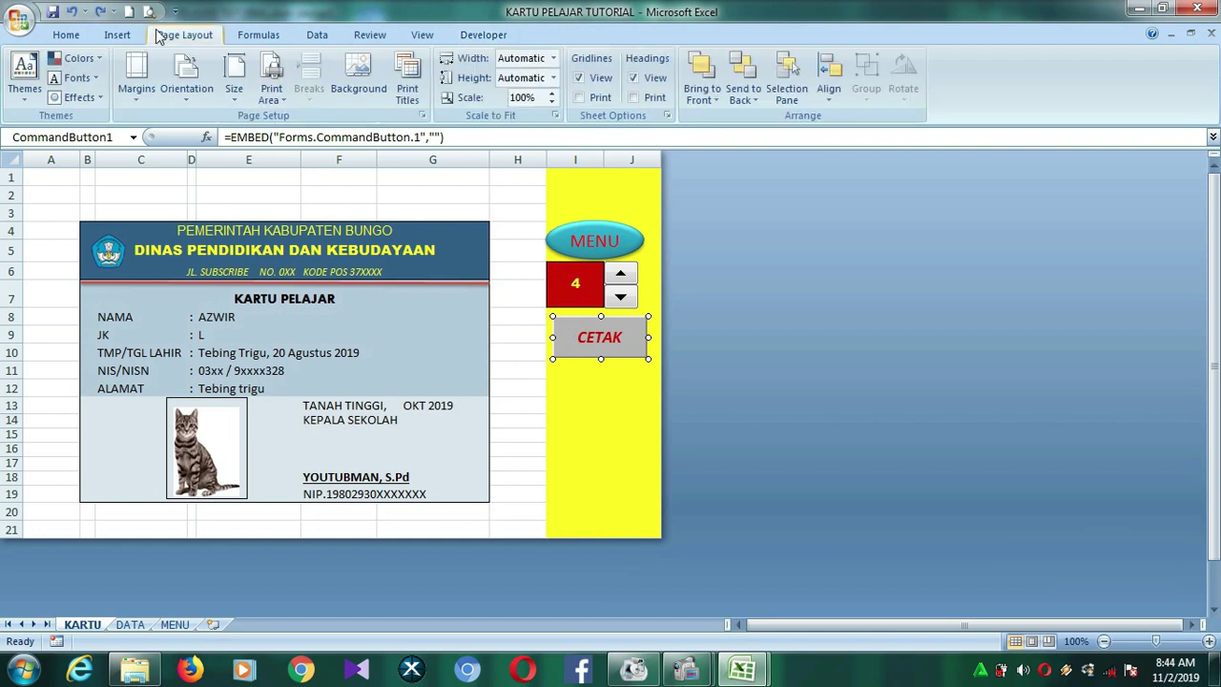
click(401, 84)
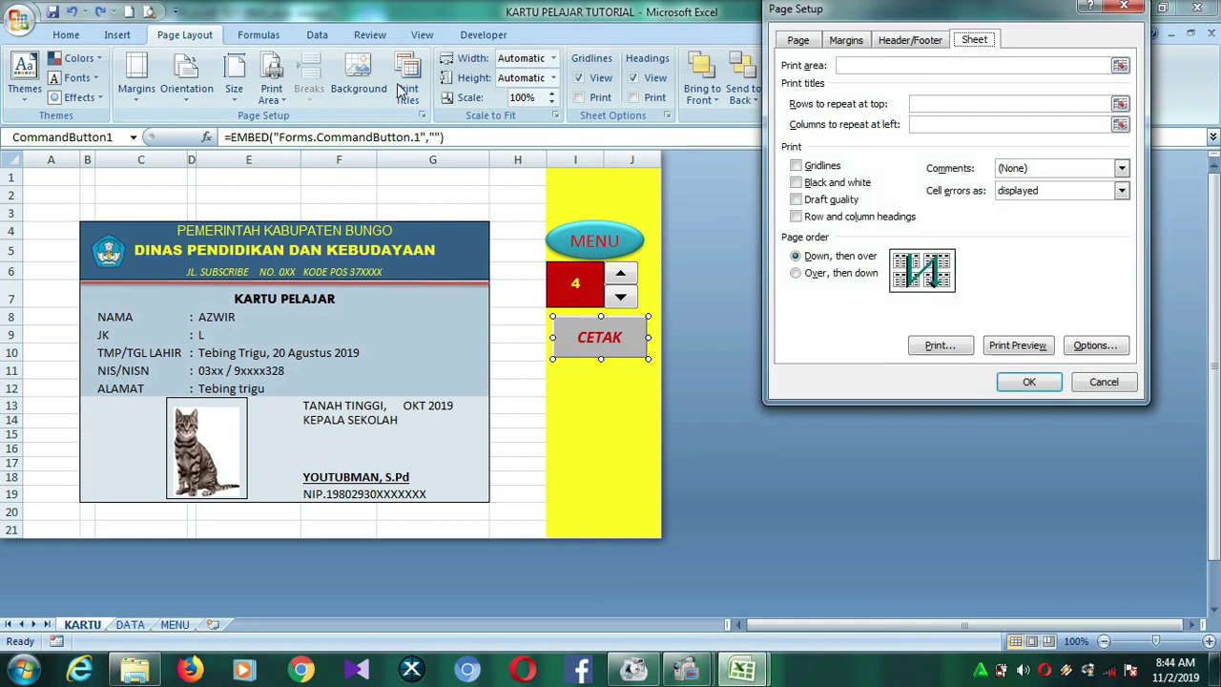
click(846, 66)
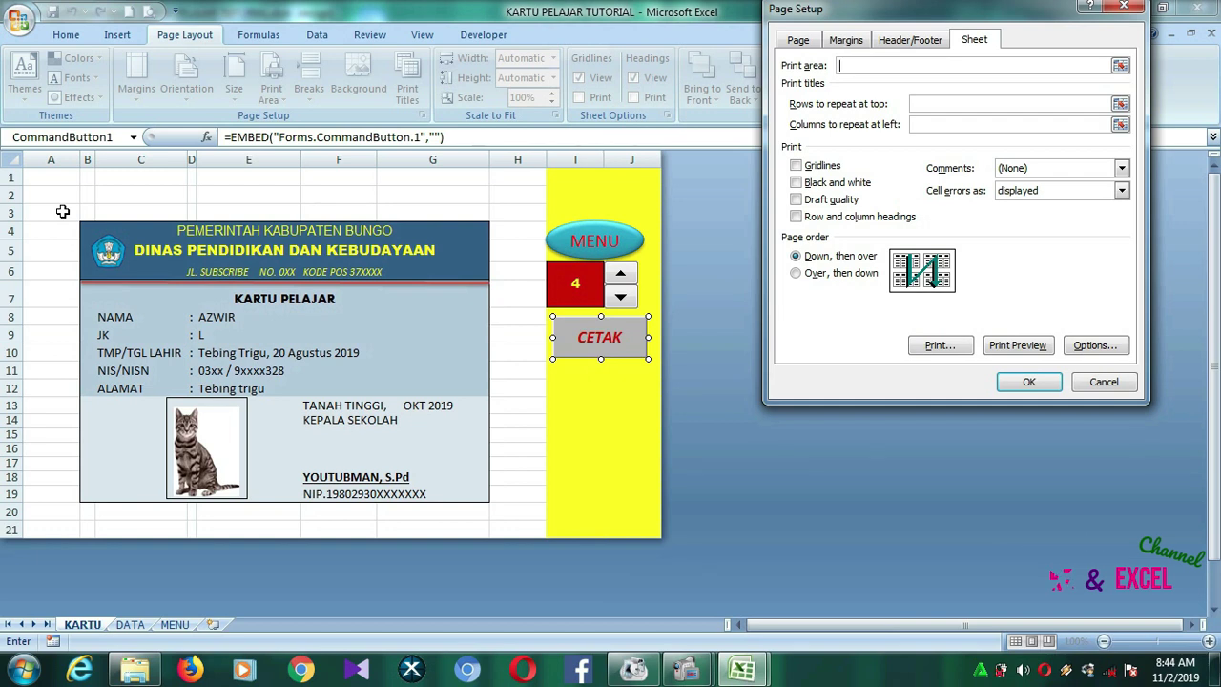
drag(57, 194, 515, 531)
click(1035, 383)
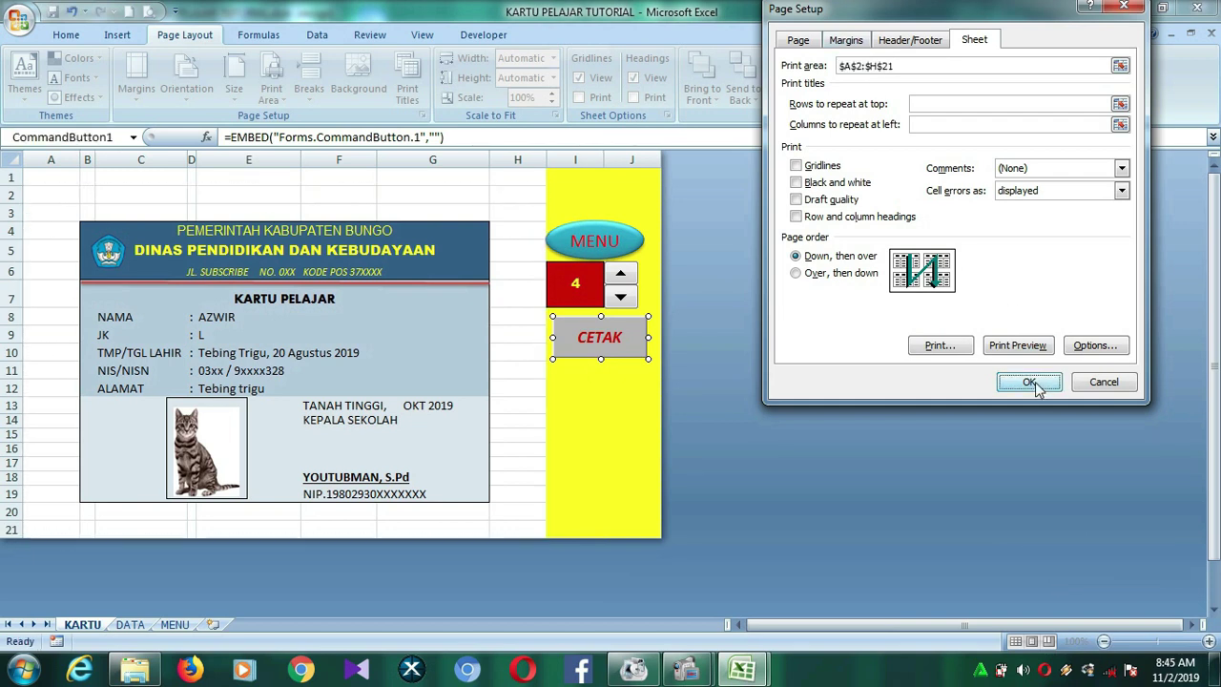
Copy the print area range A2:H21 from the Page Setup dialog.
mouse_move(742, 668)
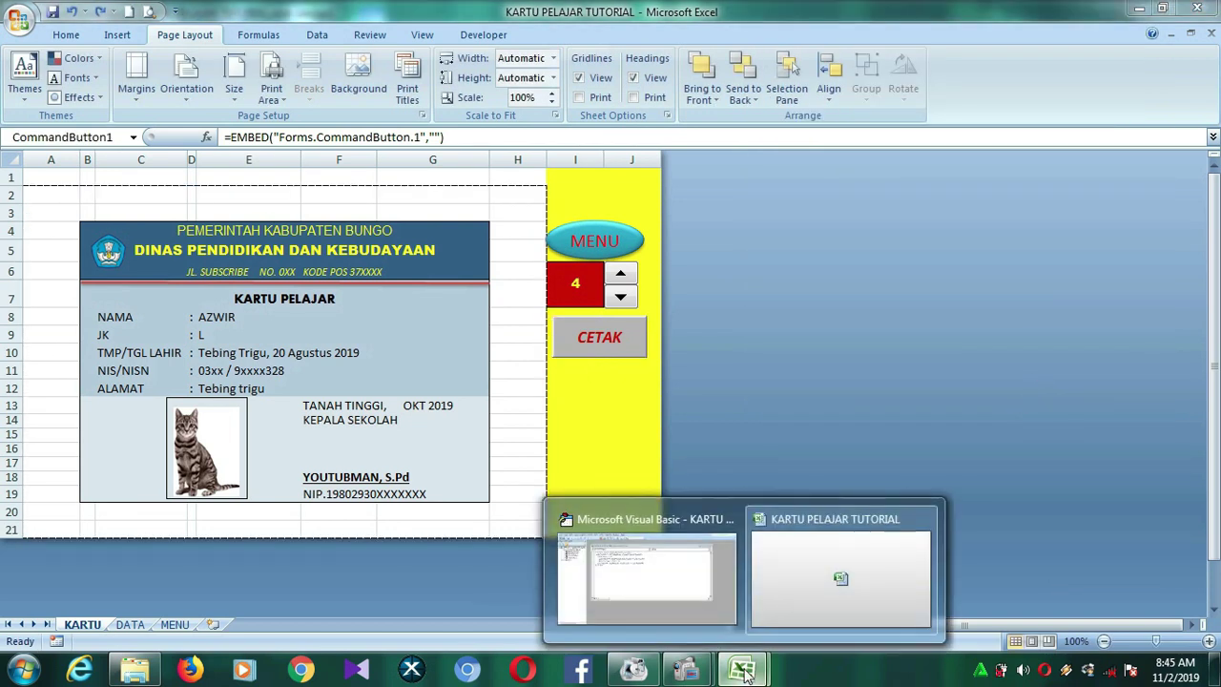
click(689, 591)
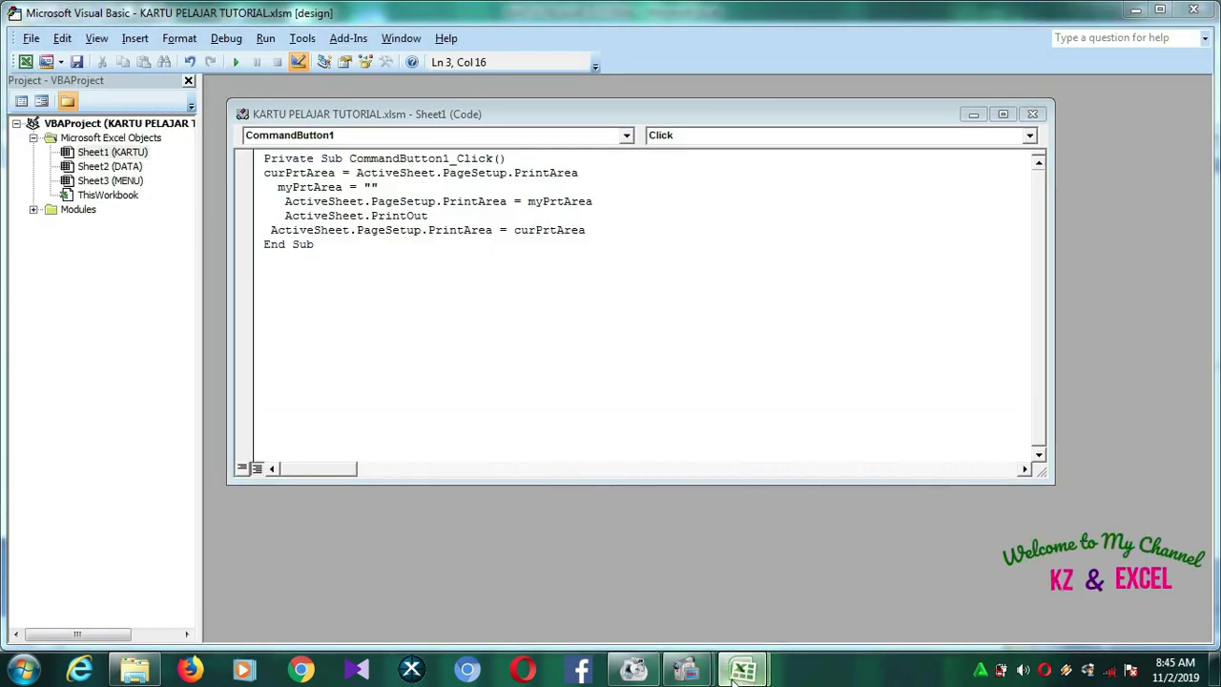
click(808, 598)
click(408, 76)
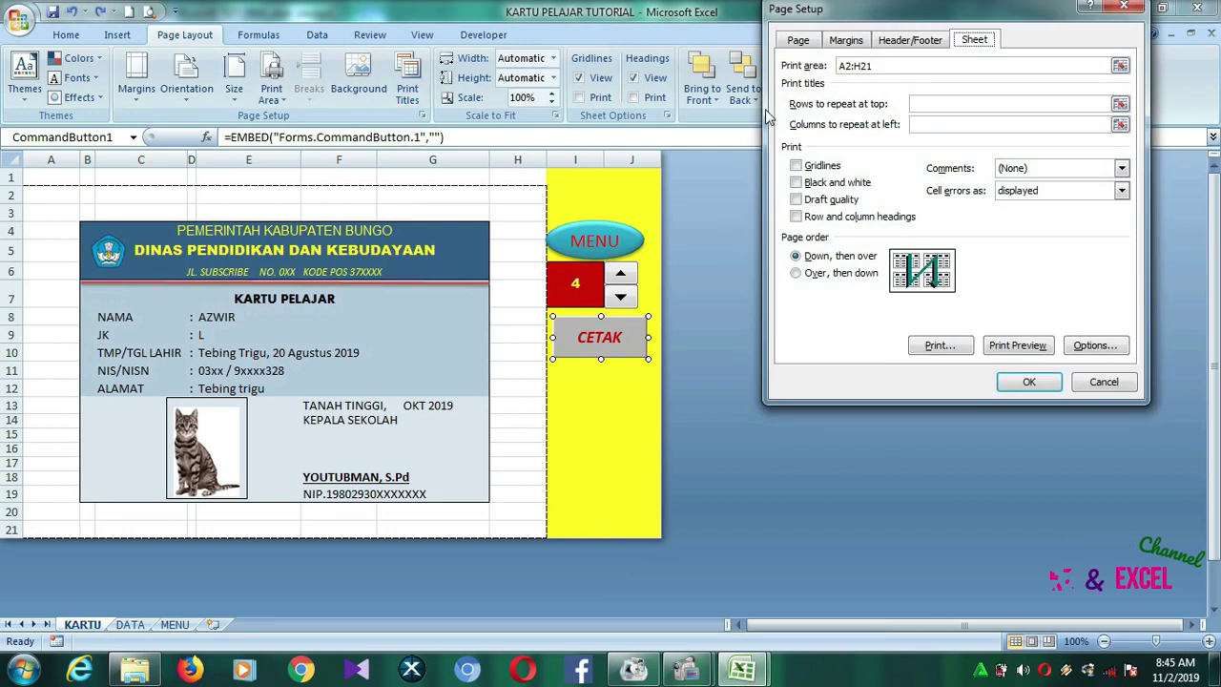
double_click(868, 65)
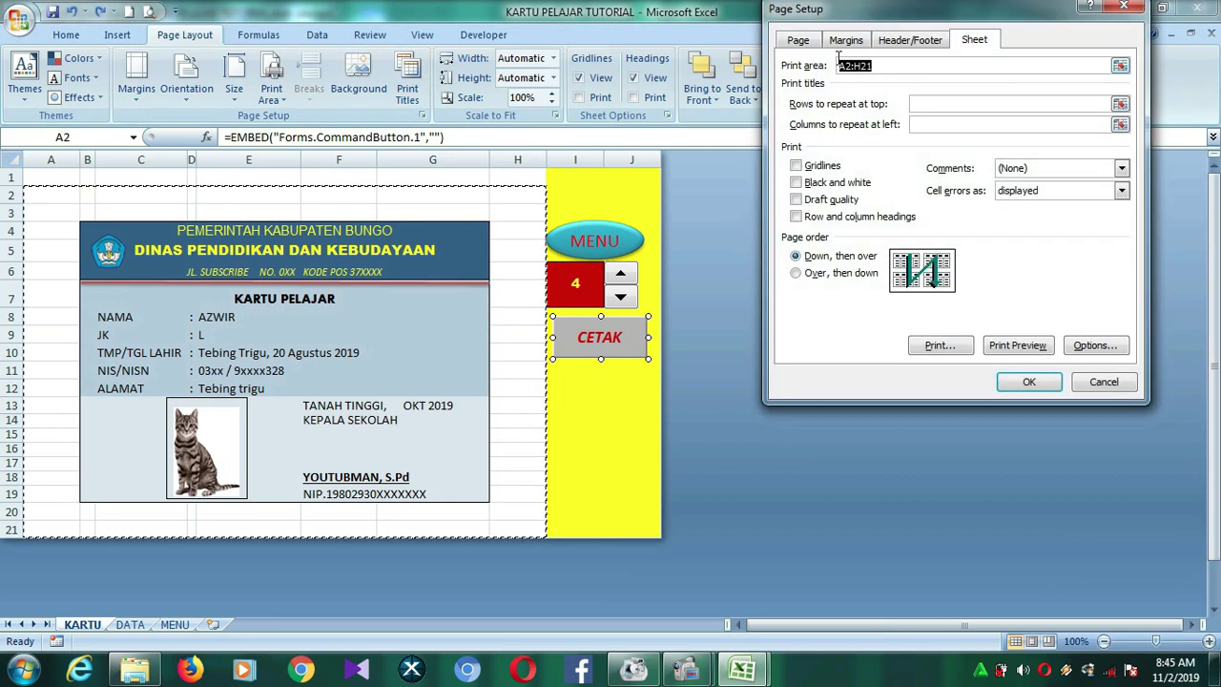
right_click(863, 65)
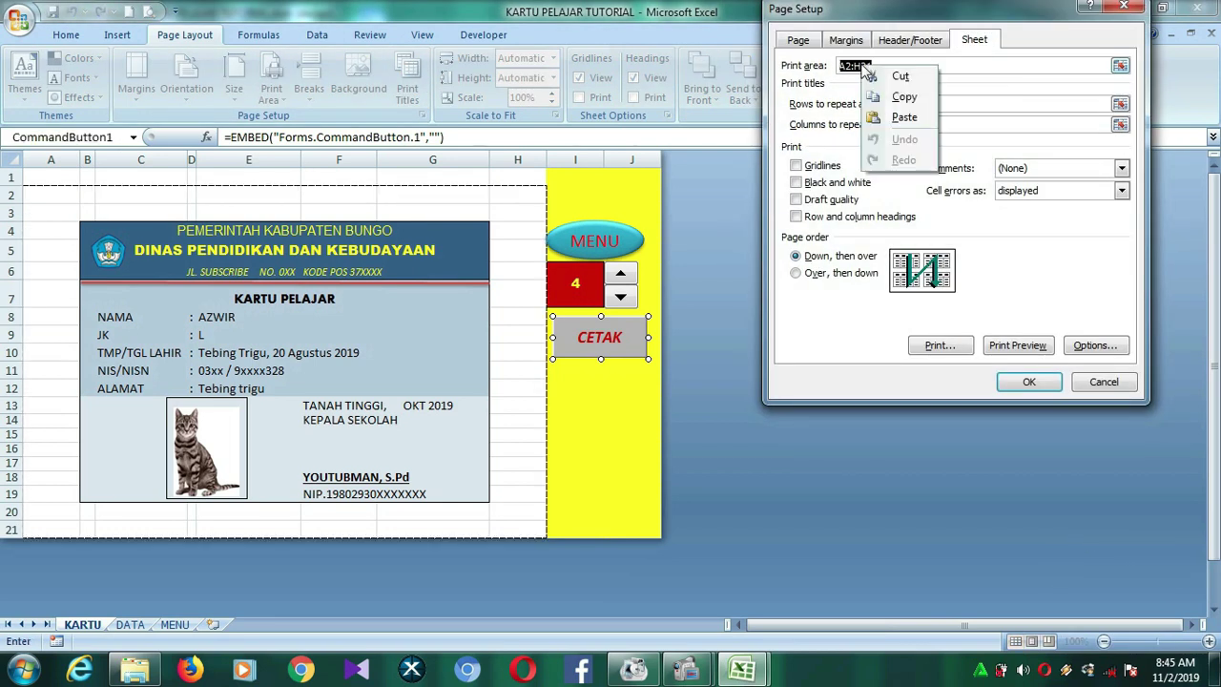
click(904, 96)
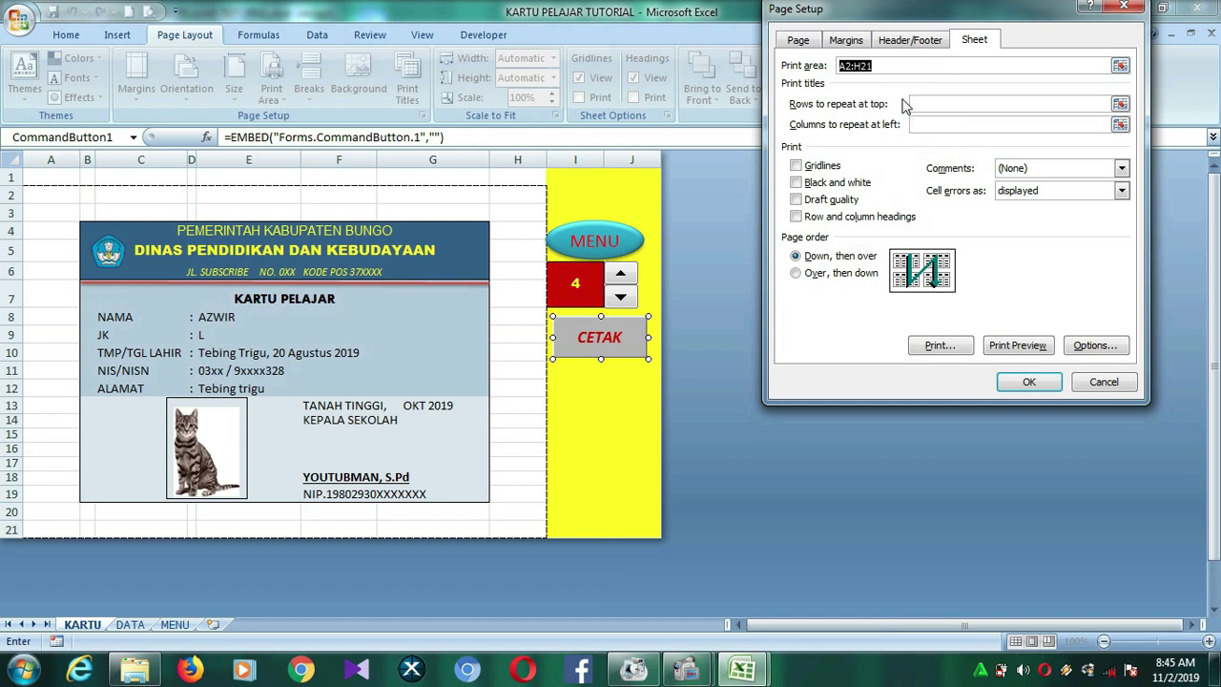
click(1054, 387)
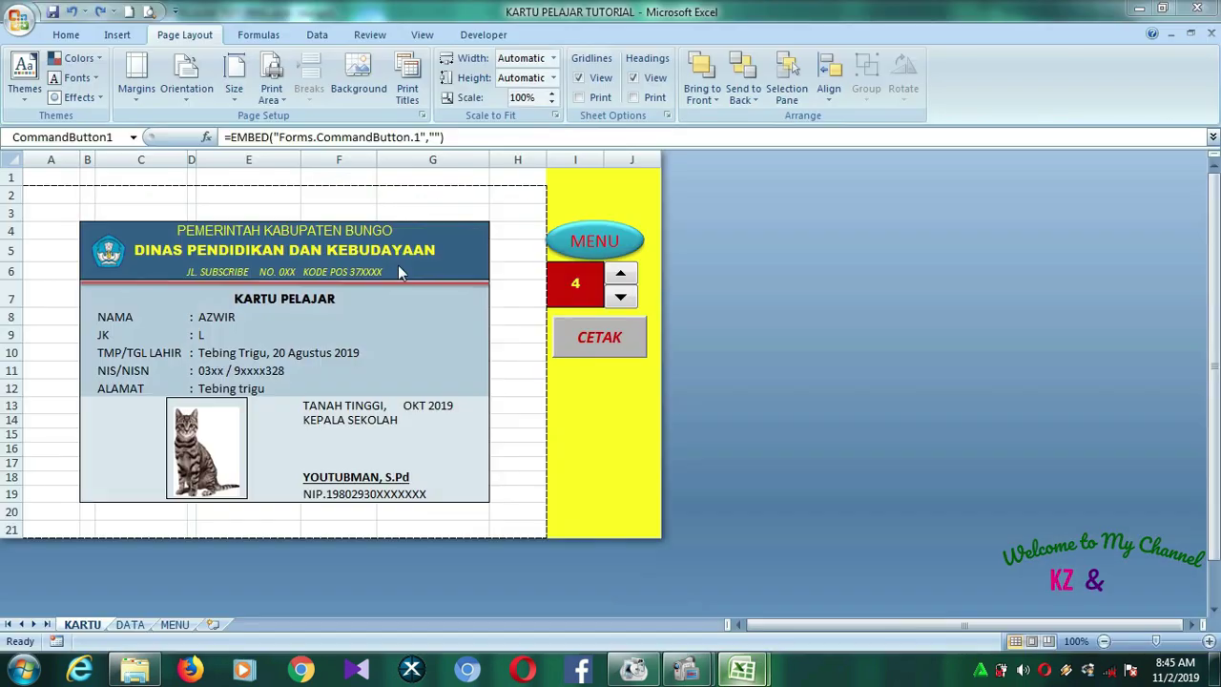
Paste A2:H21 into the macro's myPrtArea quotes and save the workbook.
mouse_move(714, 672)
click(693, 618)
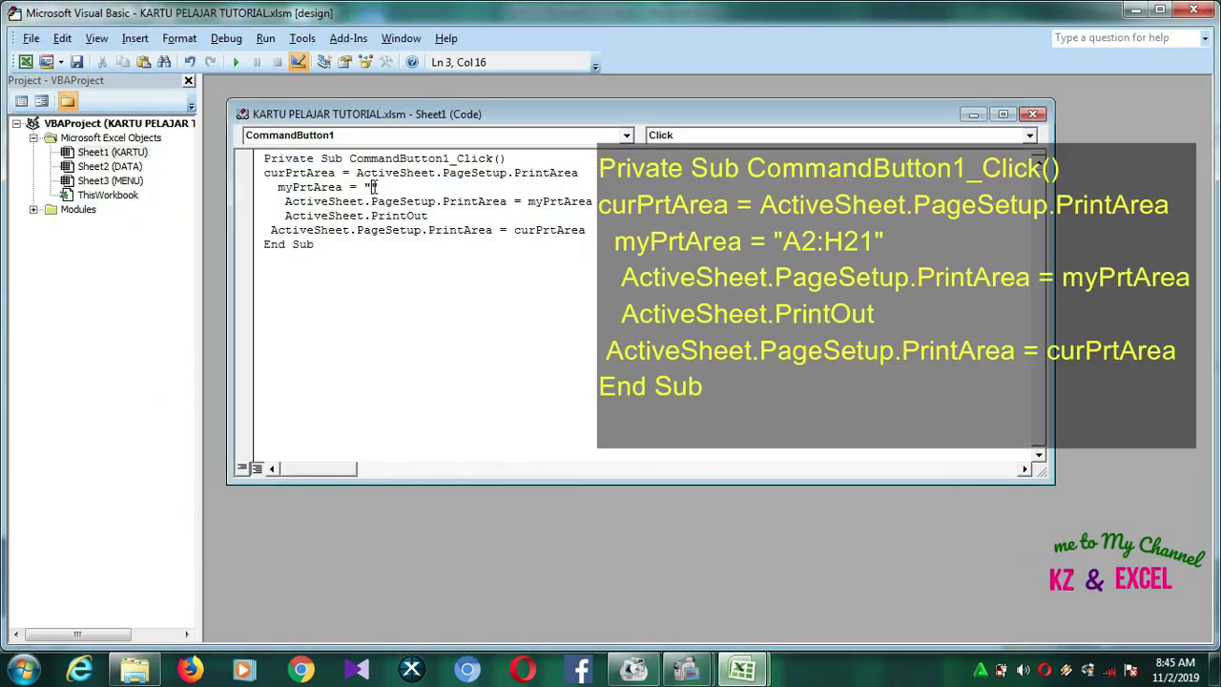
click(143, 62)
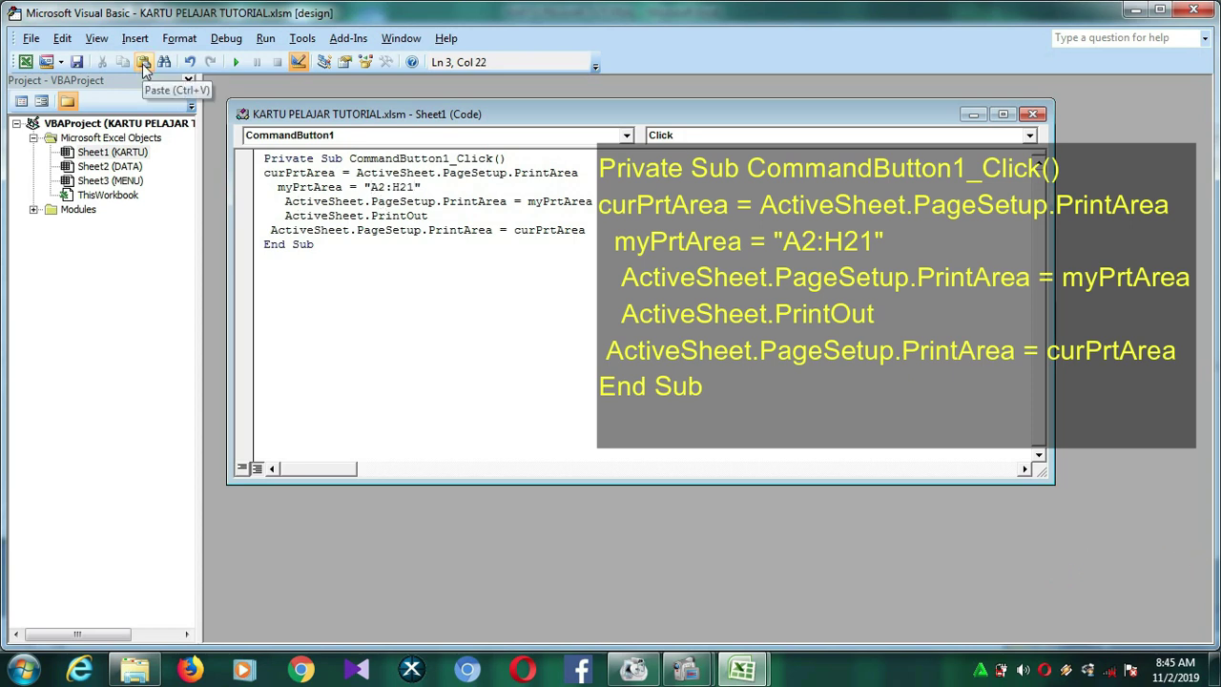
click(77, 62)
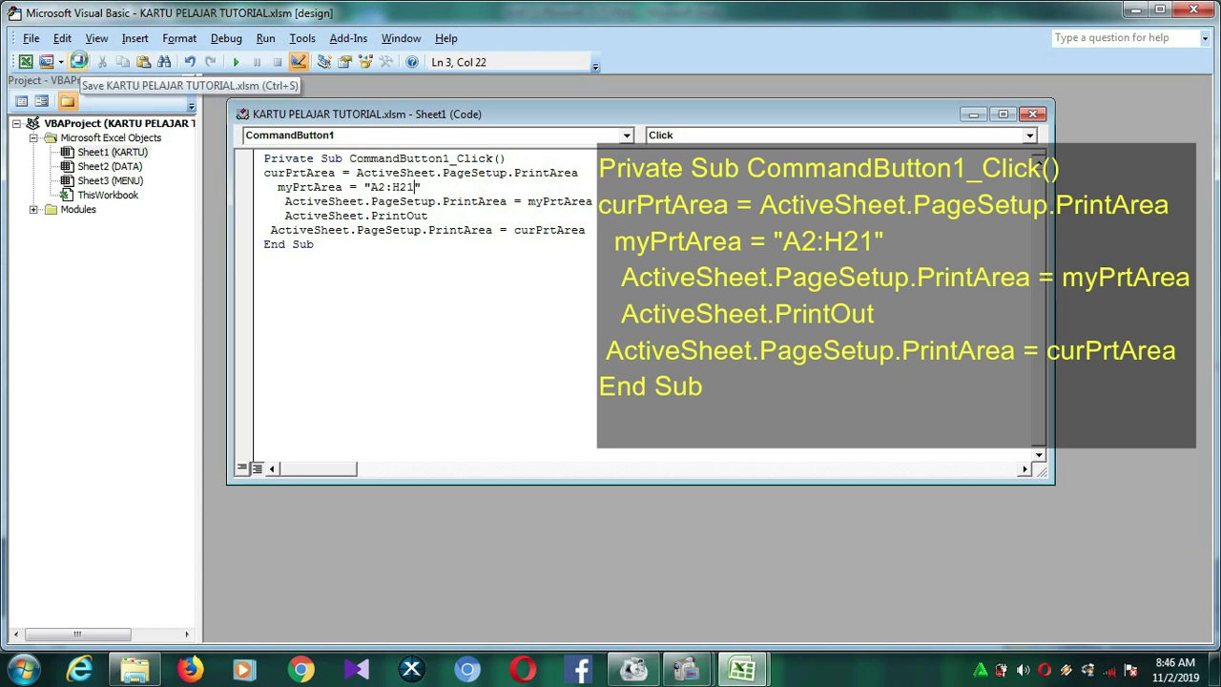
click(745, 672)
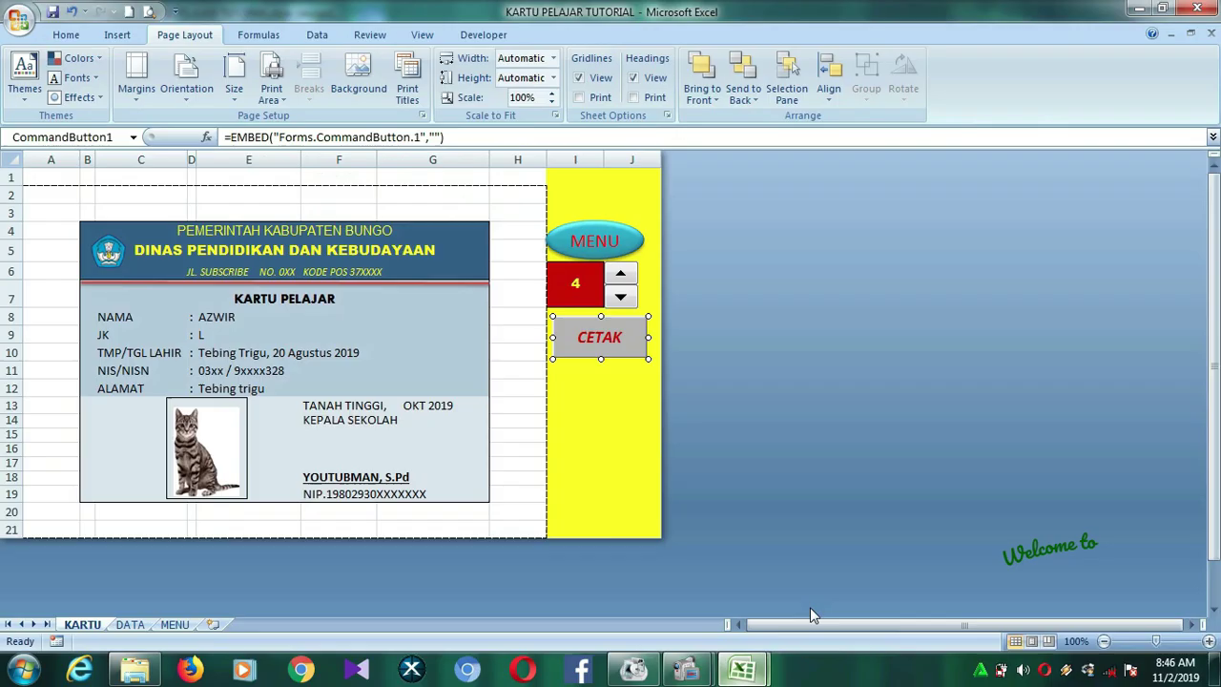
Turn off Design Mode and run the CETAK button to print the card.
click(595, 438)
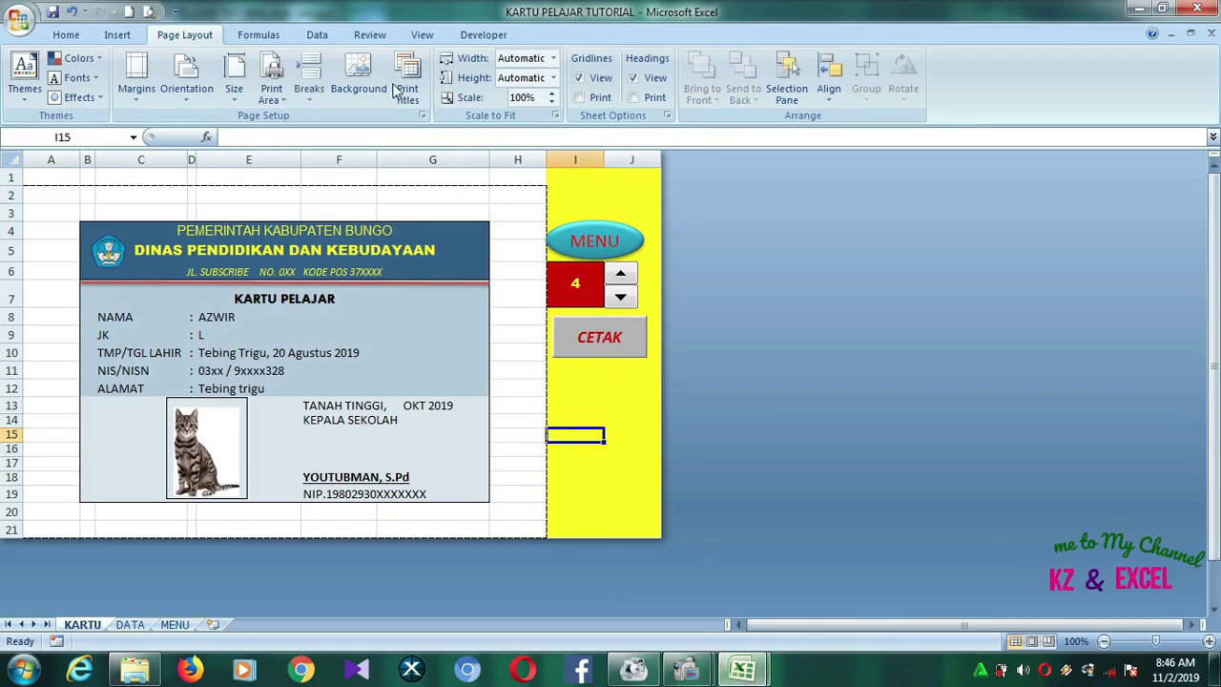
click(482, 34)
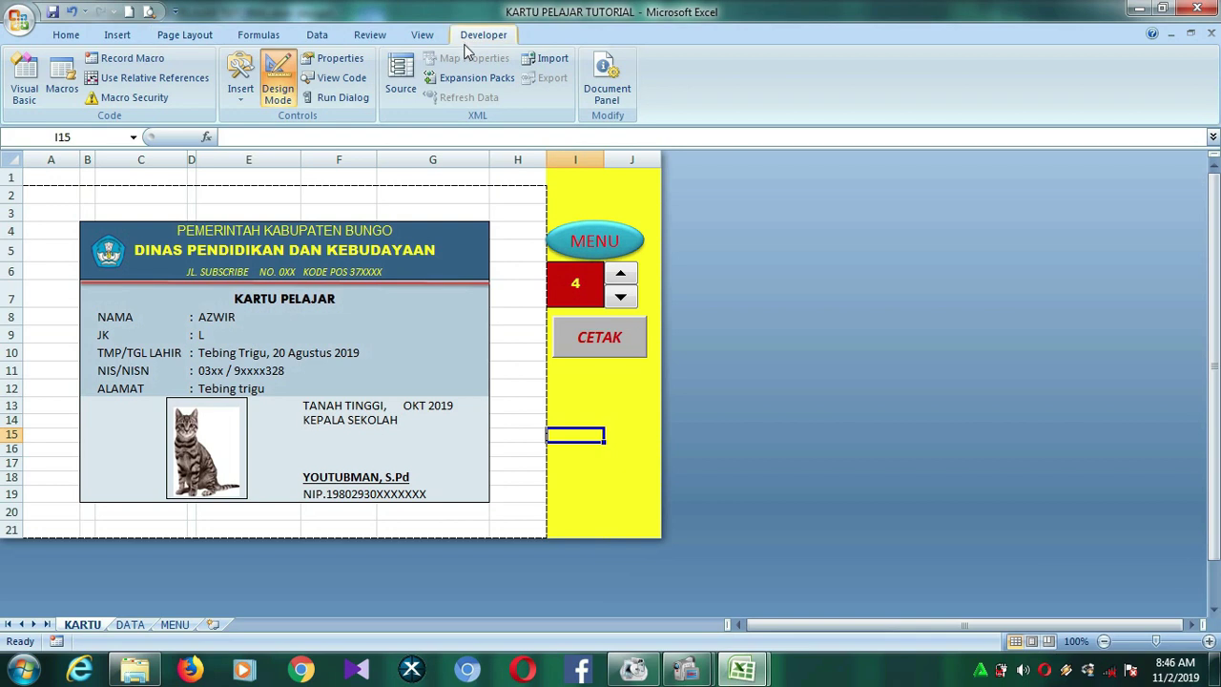
click(278, 95)
click(617, 420)
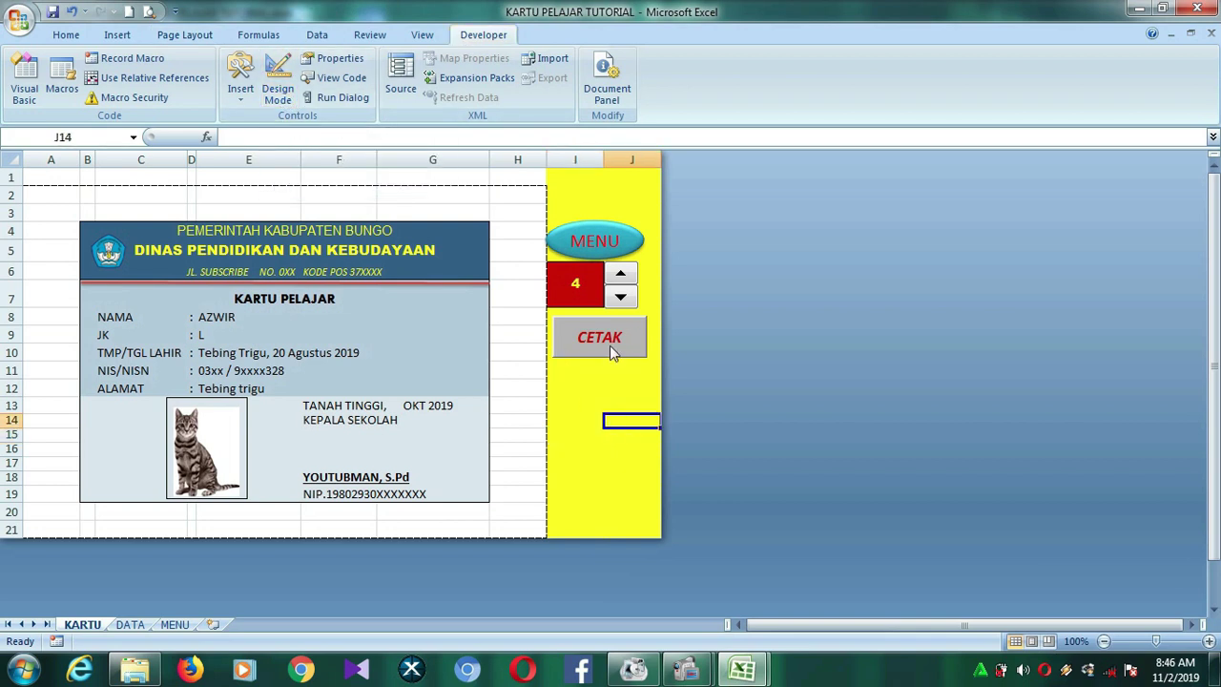
click(613, 351)
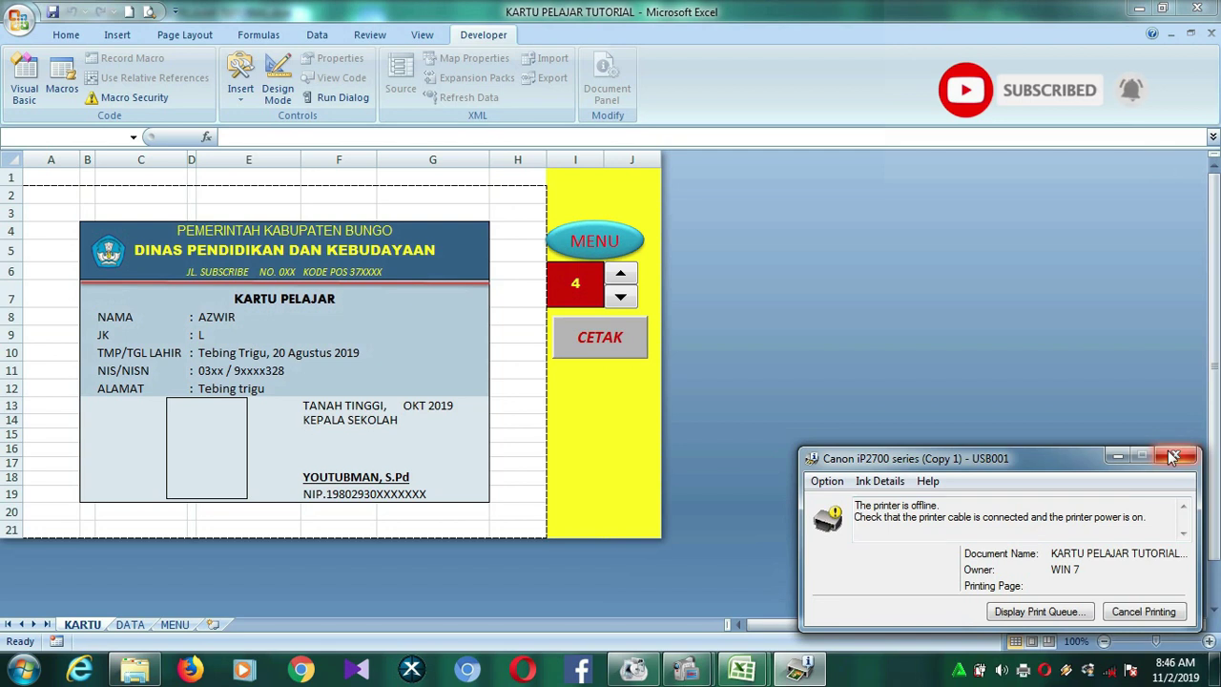
Cancel the offline print job and go to the MENU sheet.
click(1174, 453)
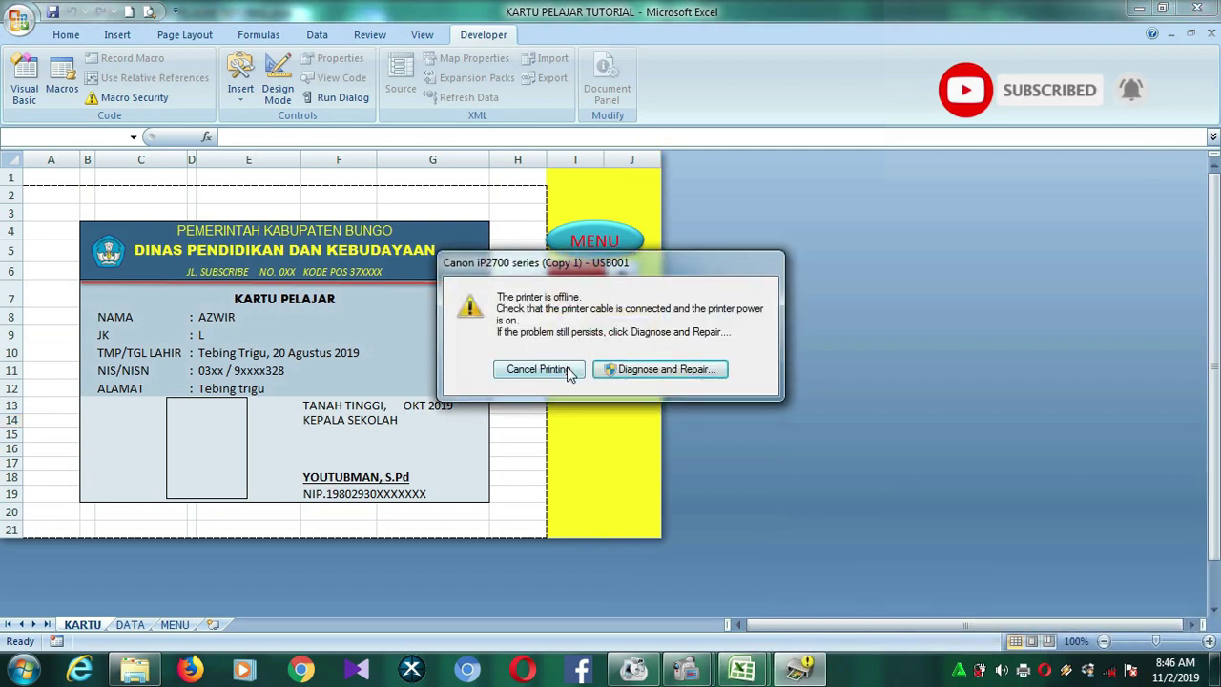
click(569, 370)
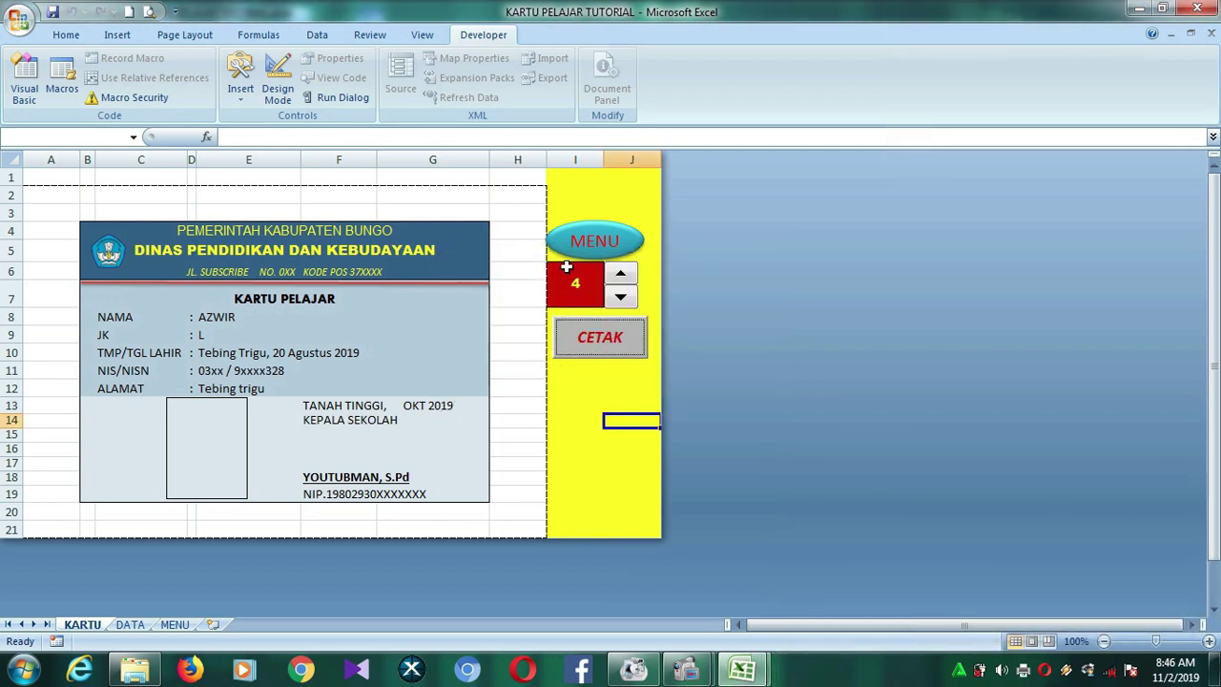
click(594, 249)
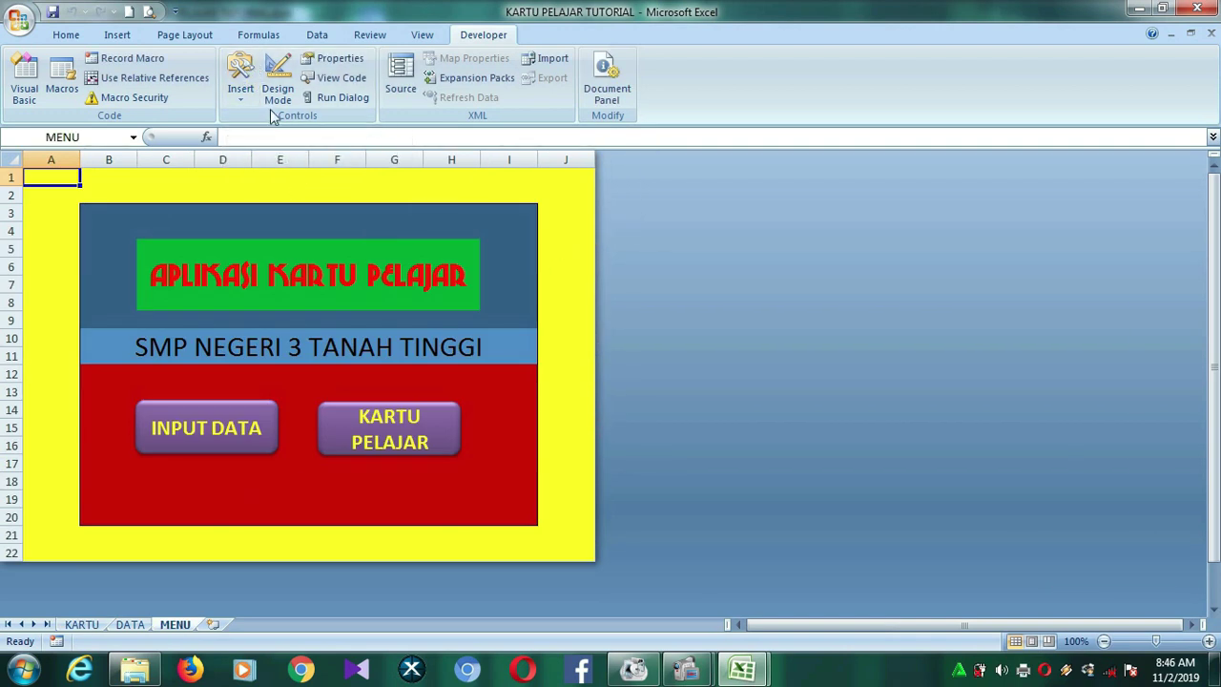
Draw an ActiveX command button on MENU and move it under KARTU PELAJAR.
click(242, 81)
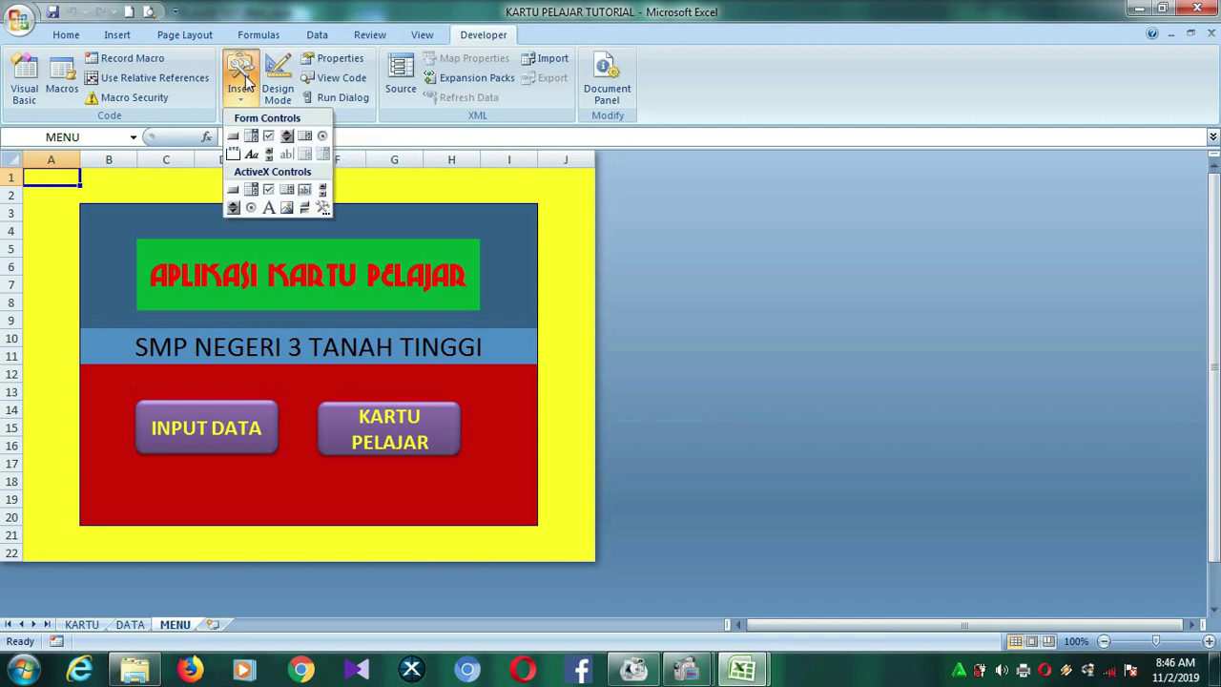
click(232, 191)
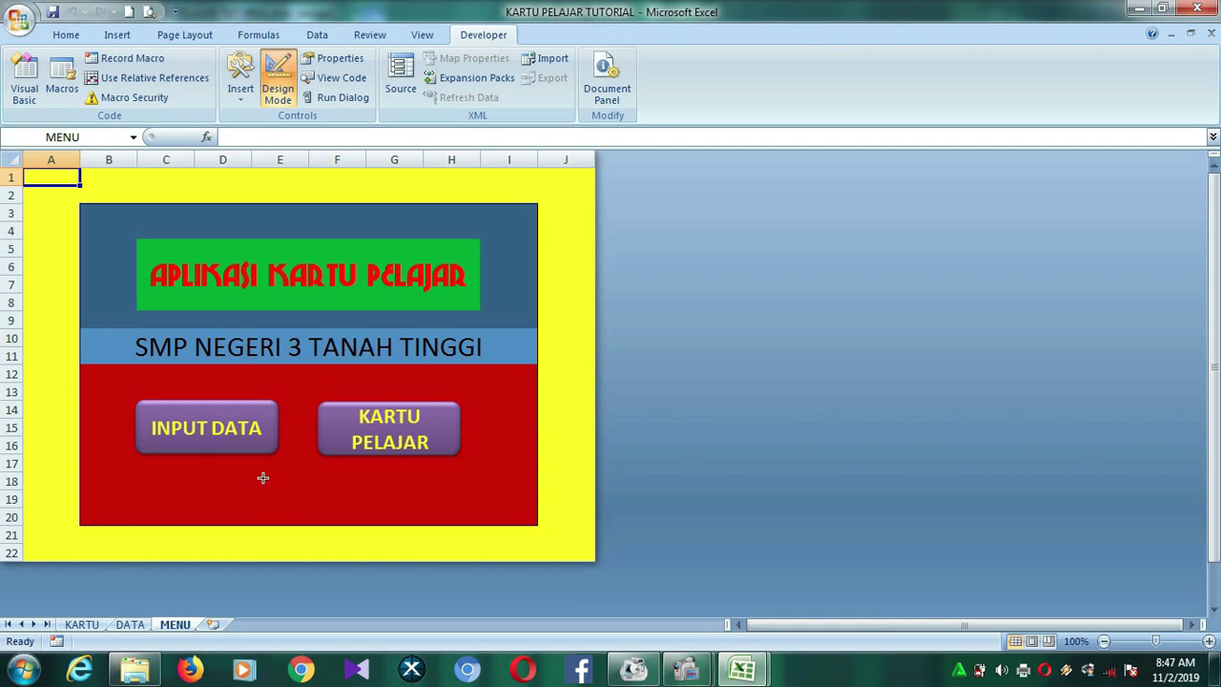
drag(229, 473, 377, 509)
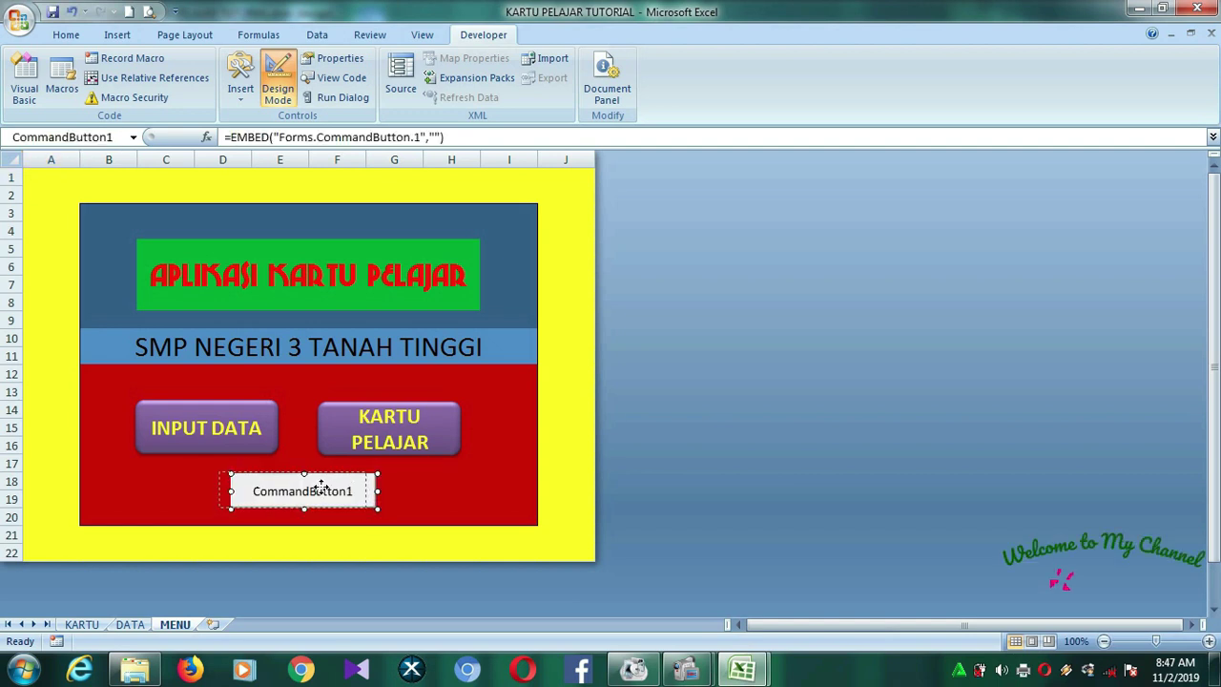
mouse_move(322, 487)
mouse_down()
mouse_move(412, 488)
mouse_move(463, 510)
mouse_up()
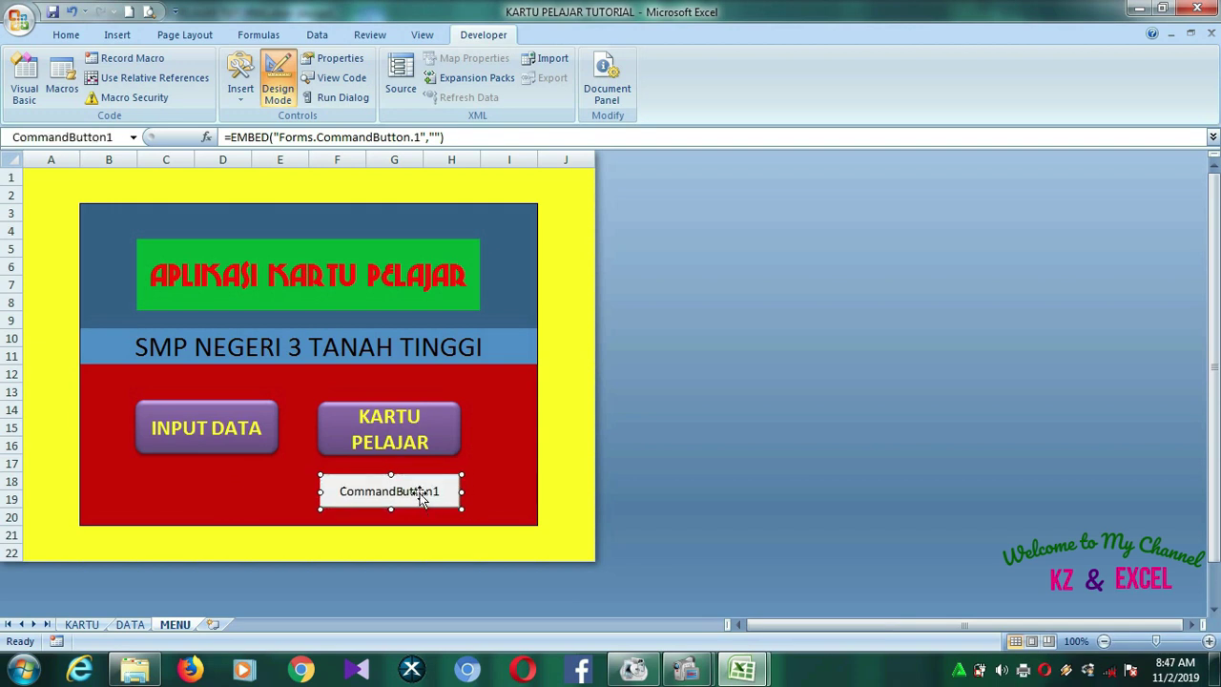
right_click(417, 492)
Caption the new button SAVE and make its text navy from the palette.
click(450, 379)
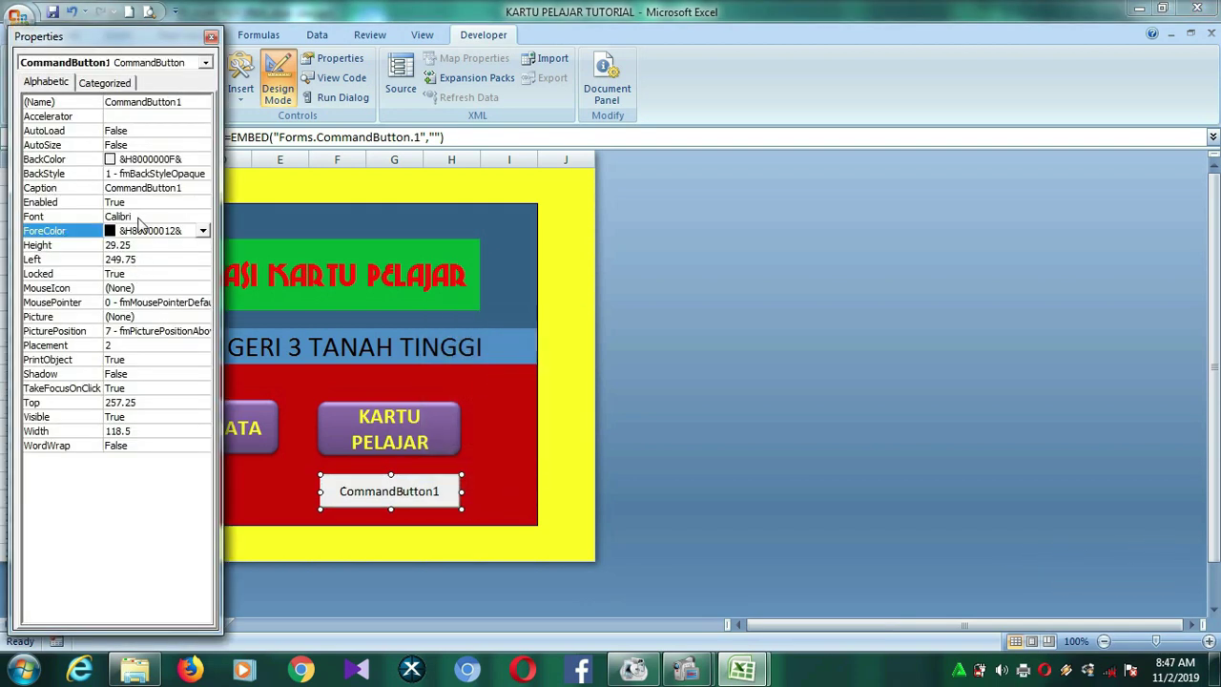
click(94, 188)
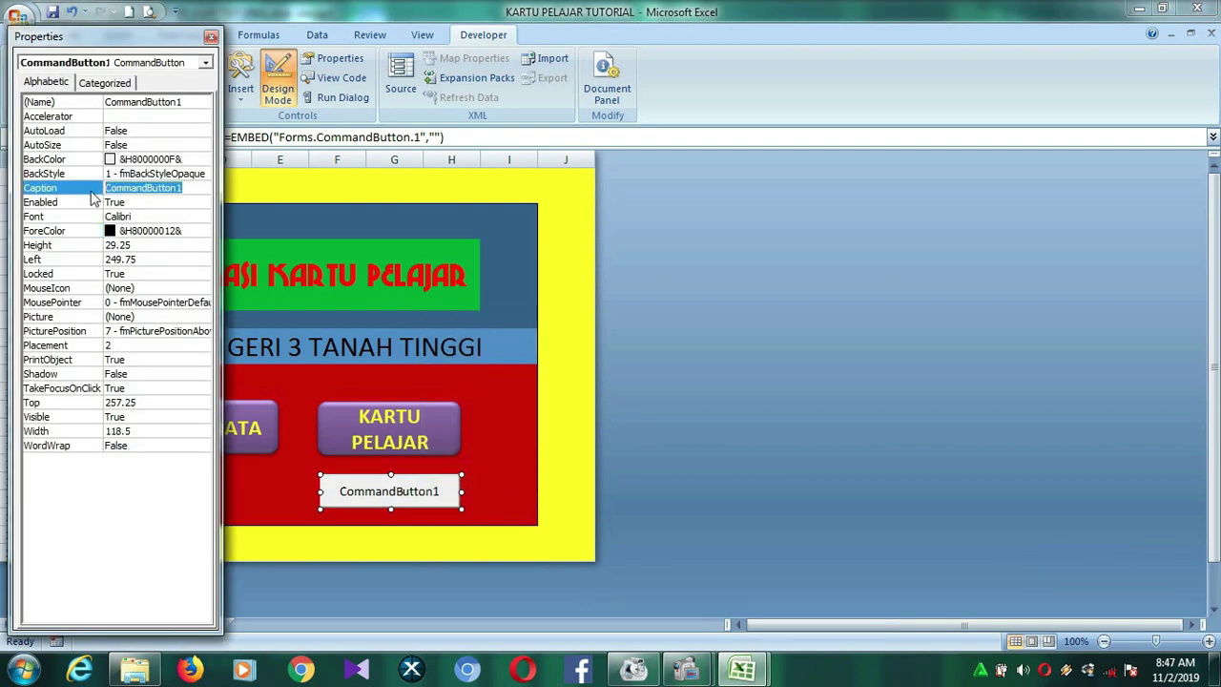
text(SAVE)
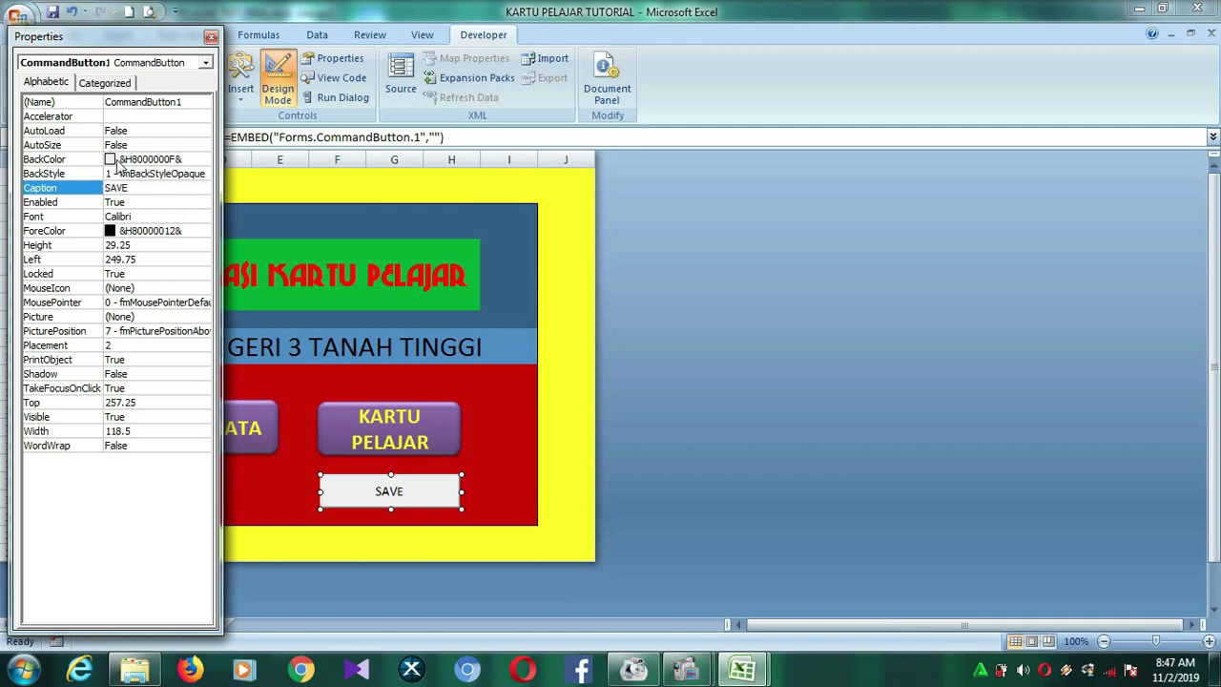
click(131, 234)
click(202, 230)
click(96, 249)
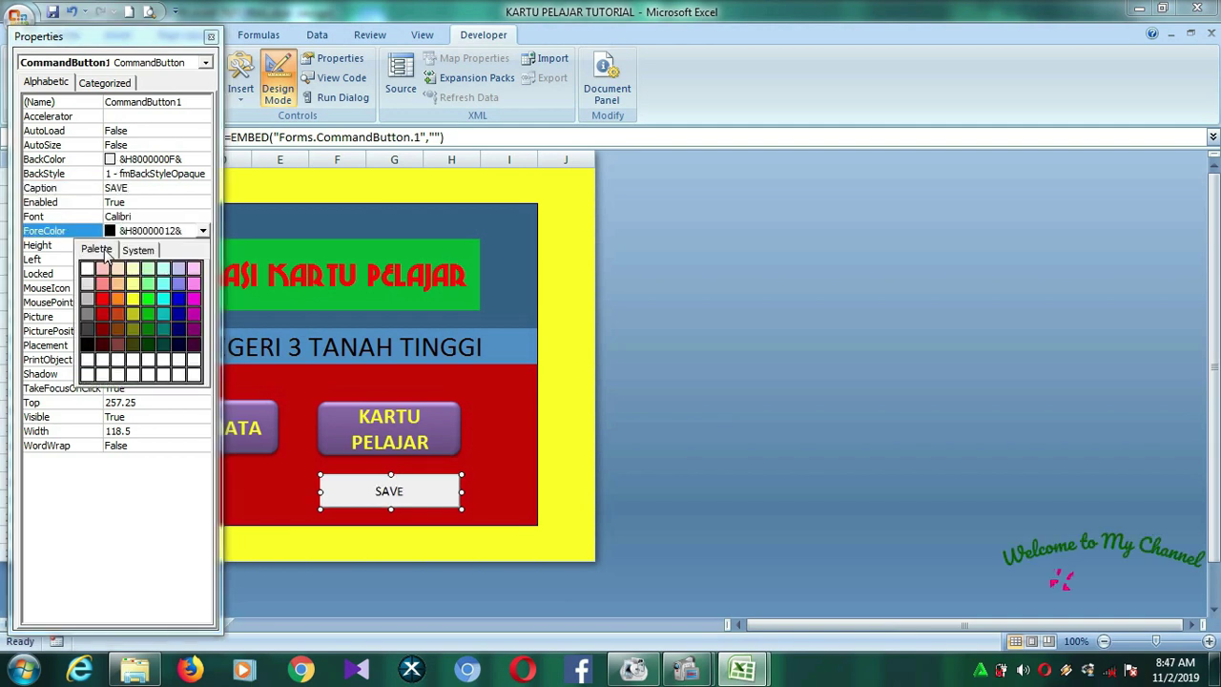
click(180, 329)
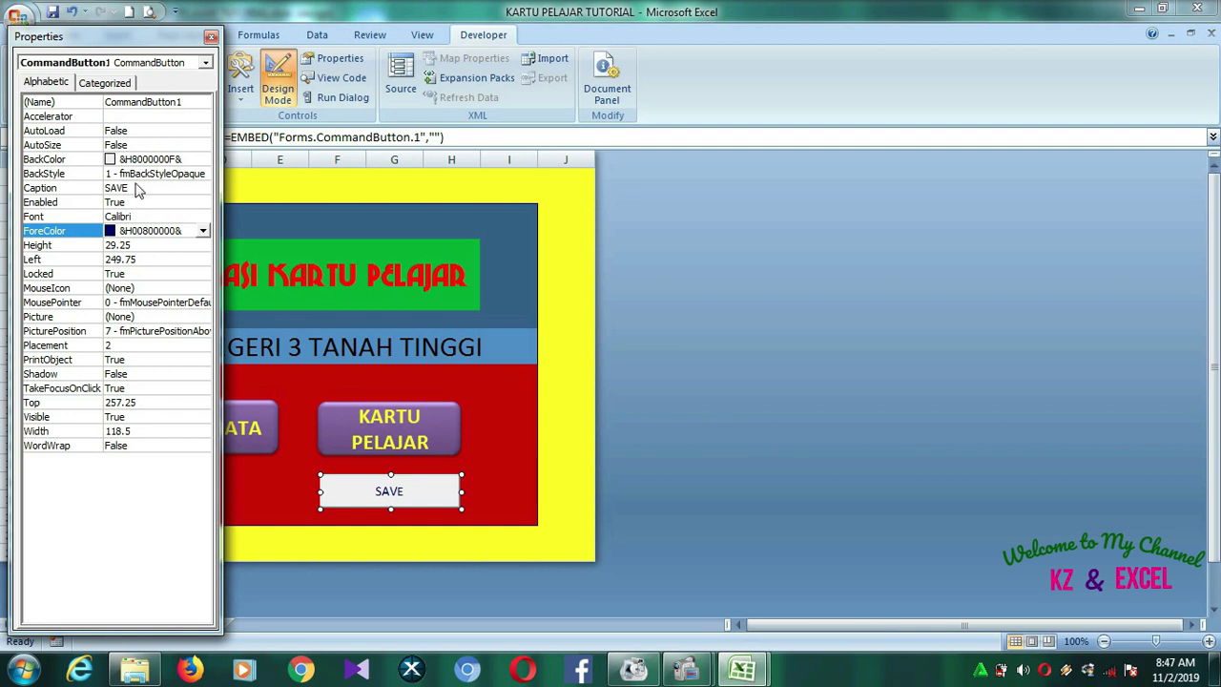
Set the SAVE caption font to Bold Italic and close the Properties window.
click(204, 217)
click(204, 216)
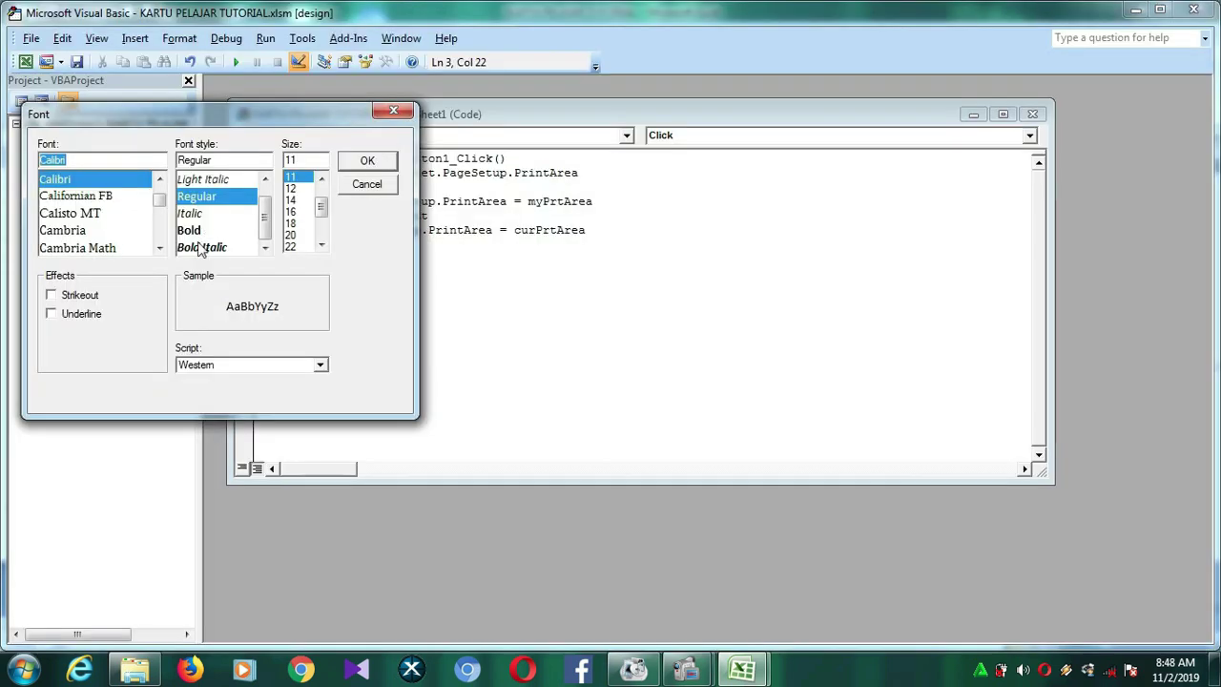
click(200, 247)
click(291, 211)
click(368, 161)
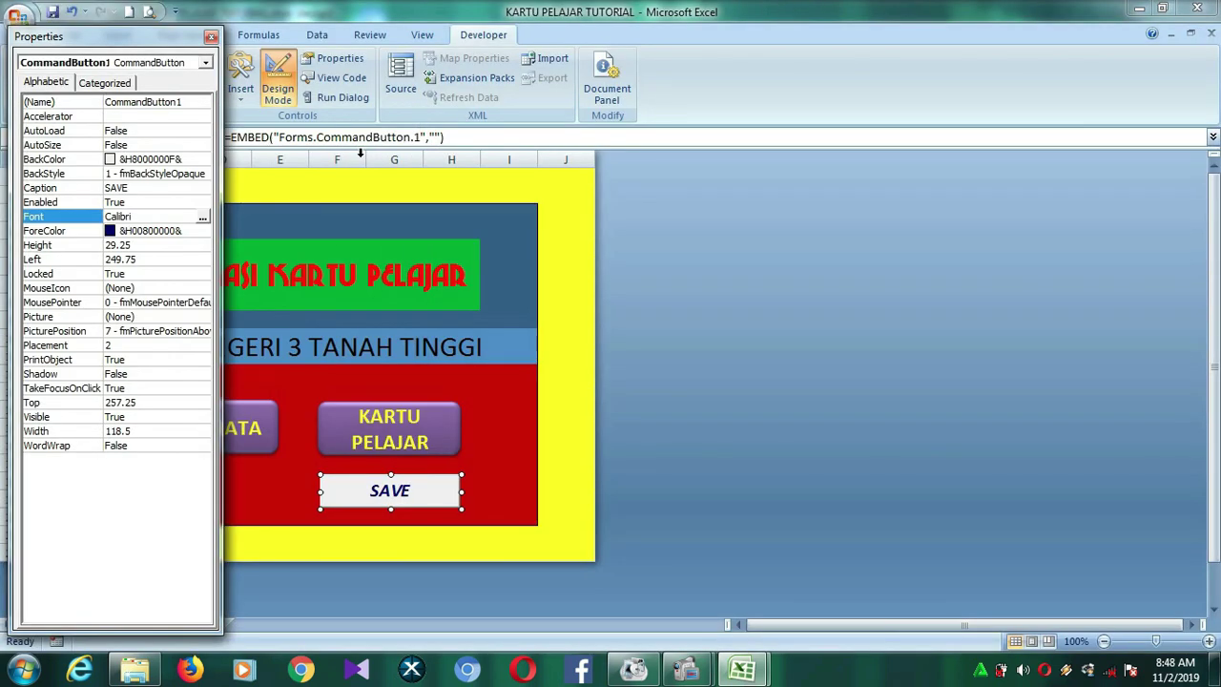
click(211, 37)
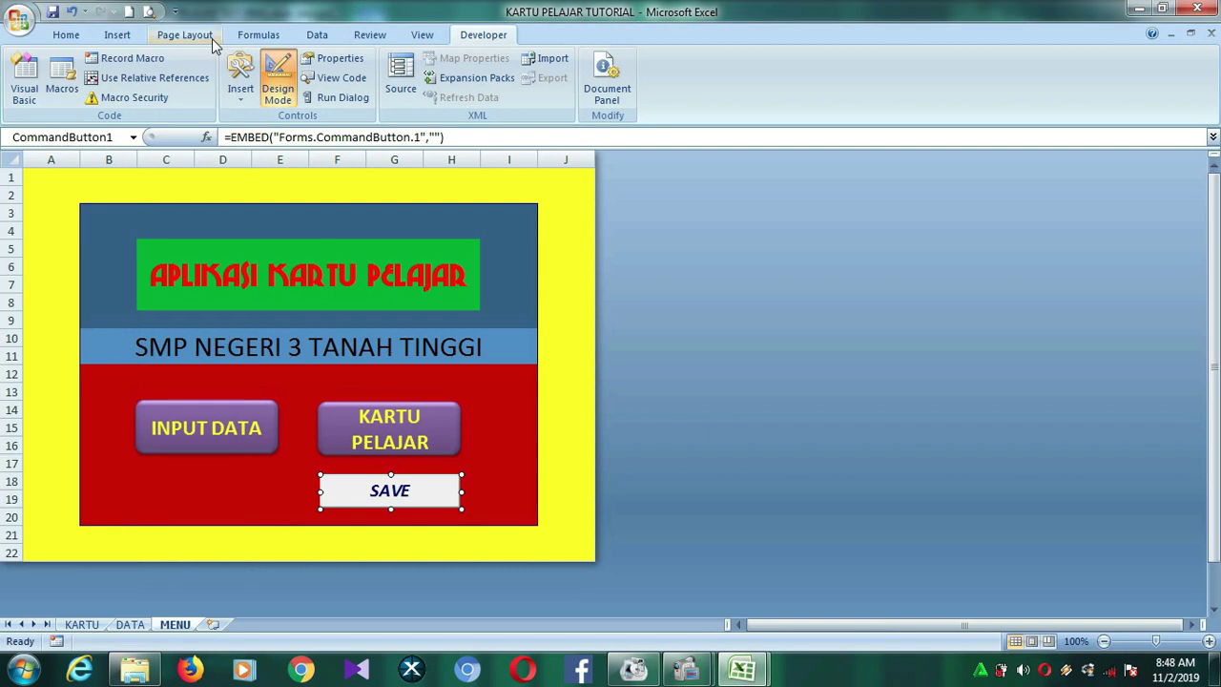
right_click(412, 500)
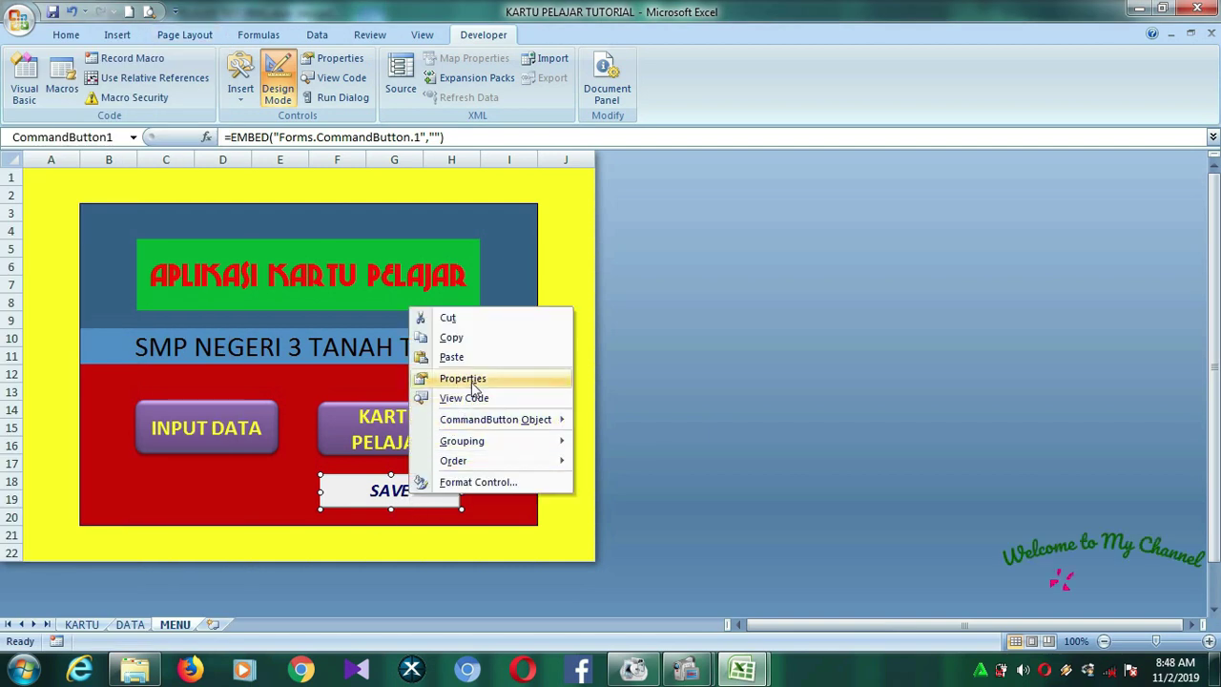
click(477, 381)
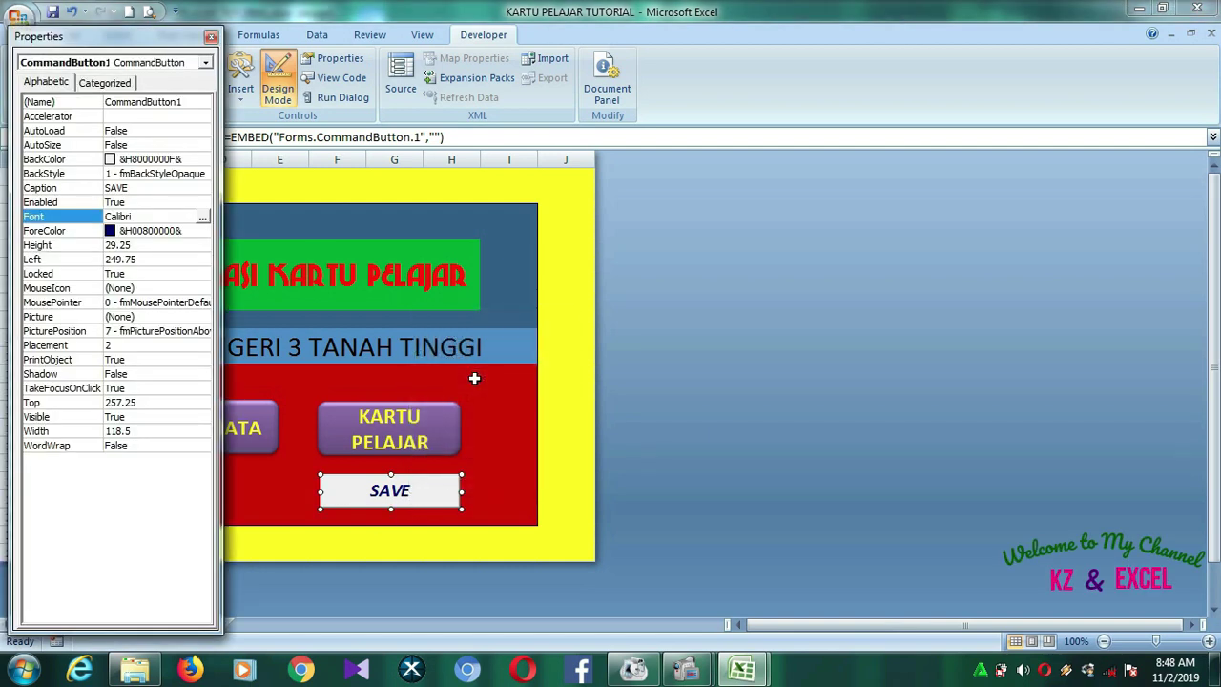
click(211, 37)
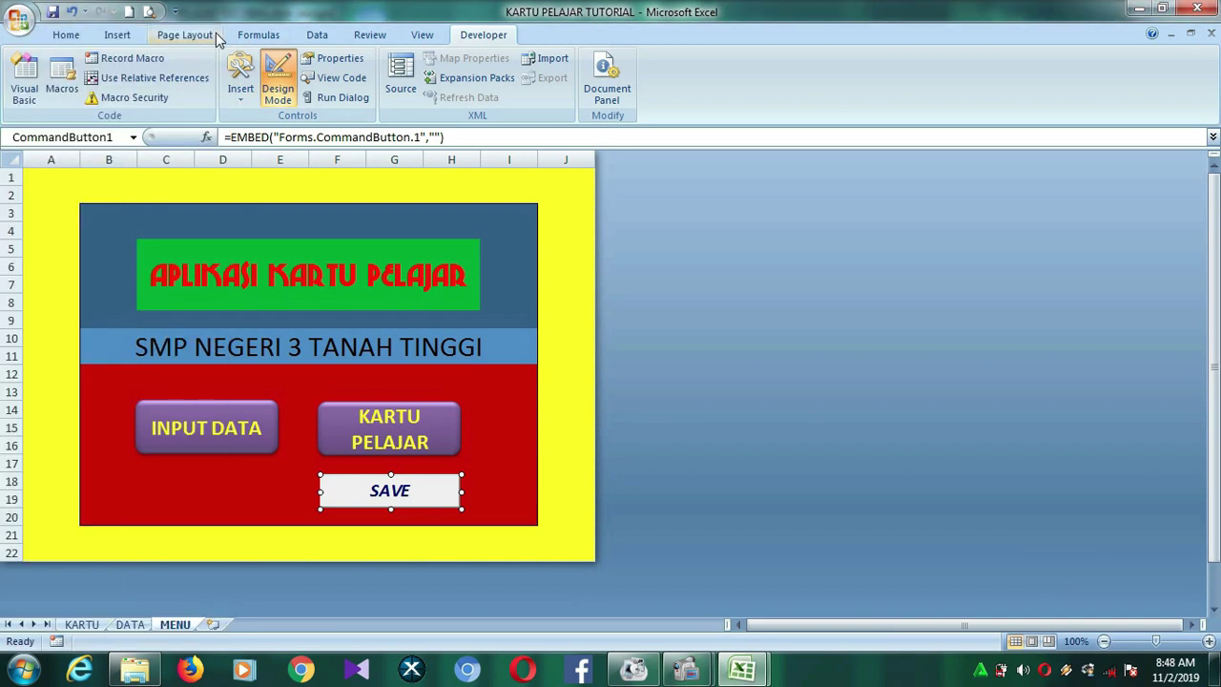
Add ActiveWorkbook.Save to the SAVE button's CommandButton1_Click code, then return to Excel.
right_click(403, 499)
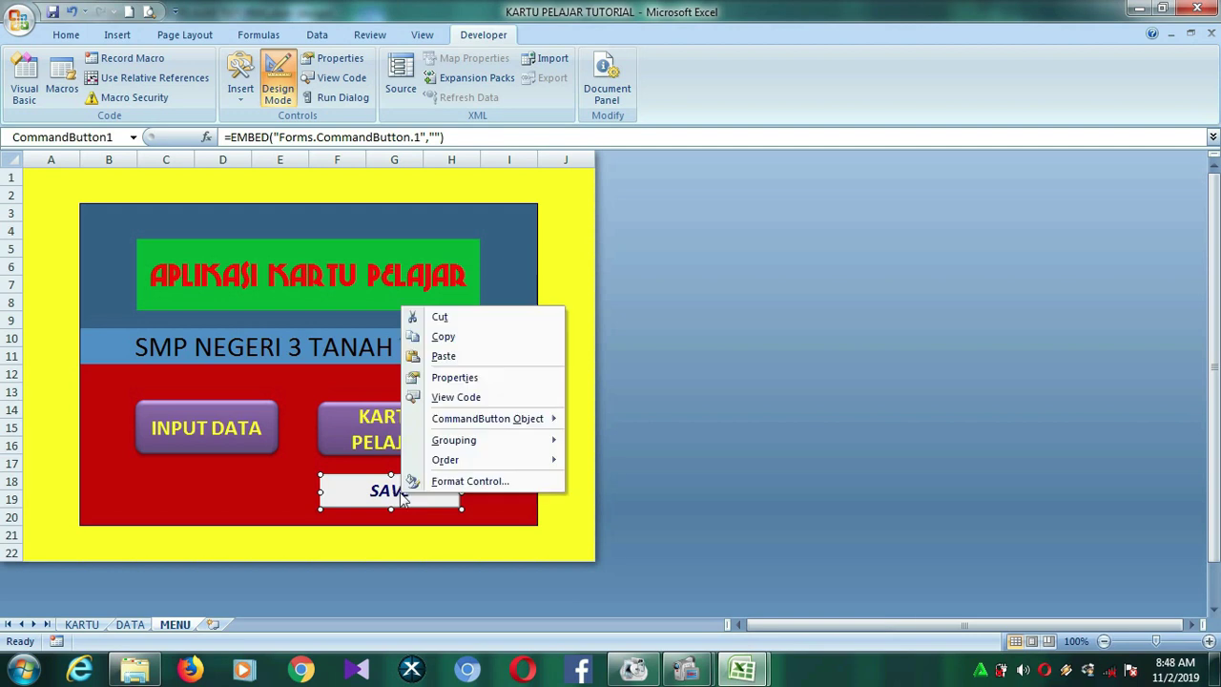
click(470, 397)
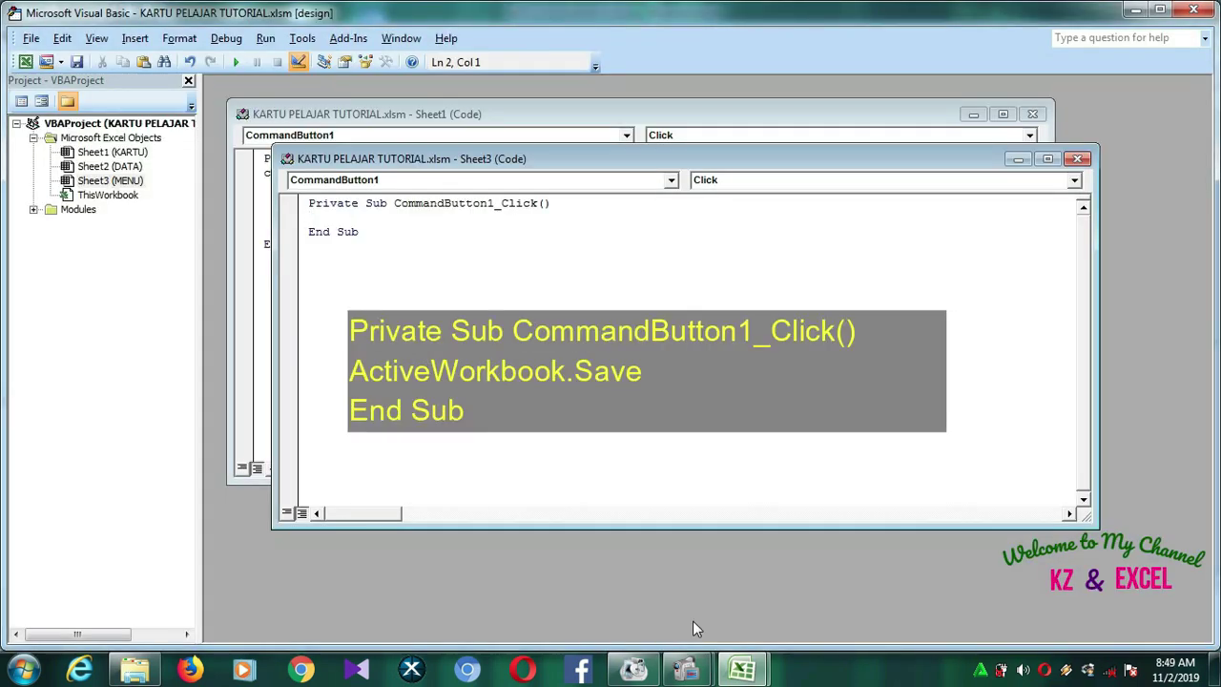
text(a)
key(BackSpace)
text(Active)
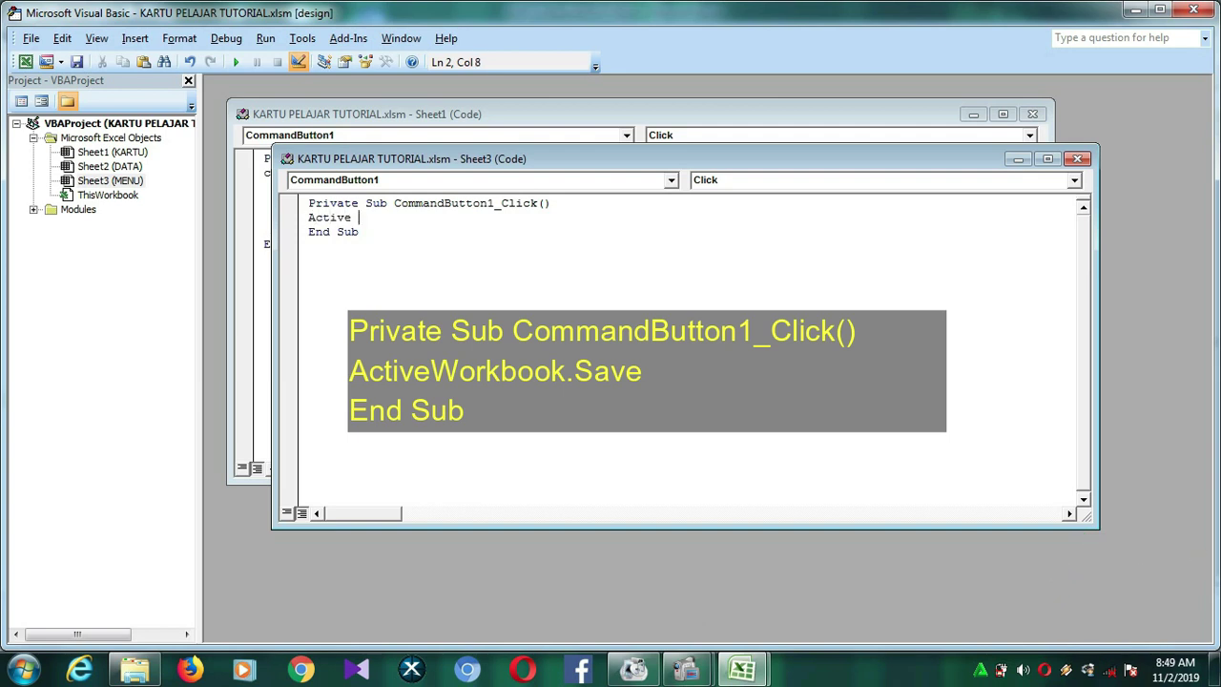
text(W)
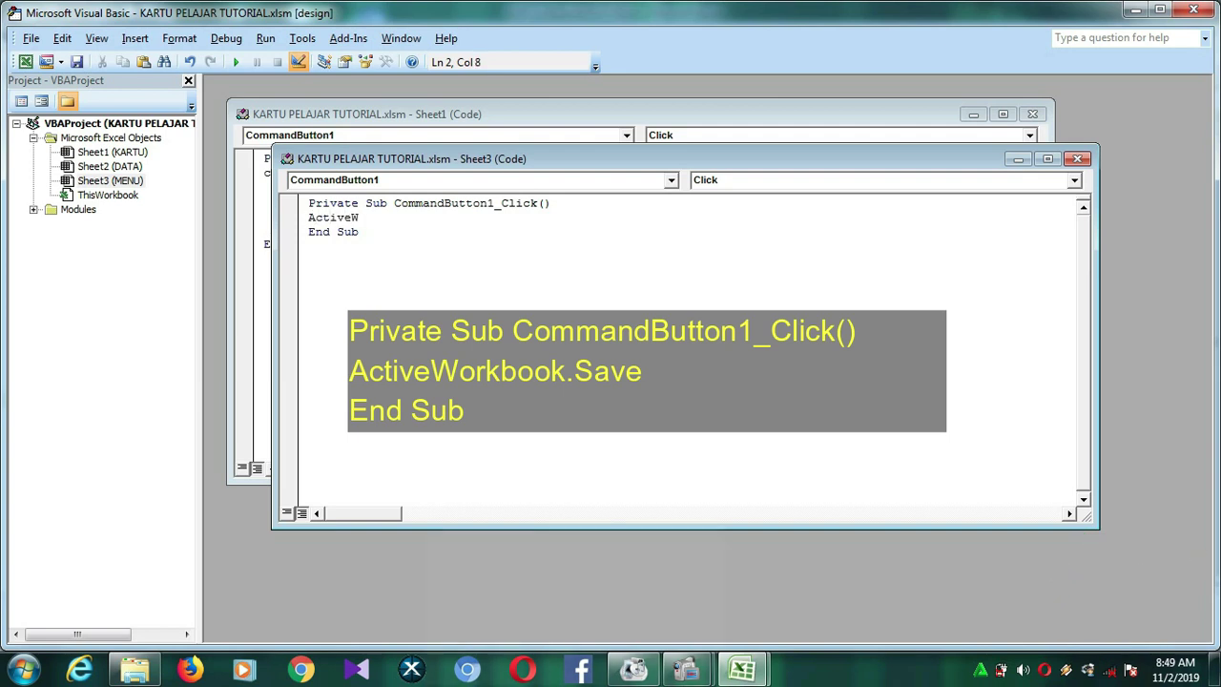
text(ork)
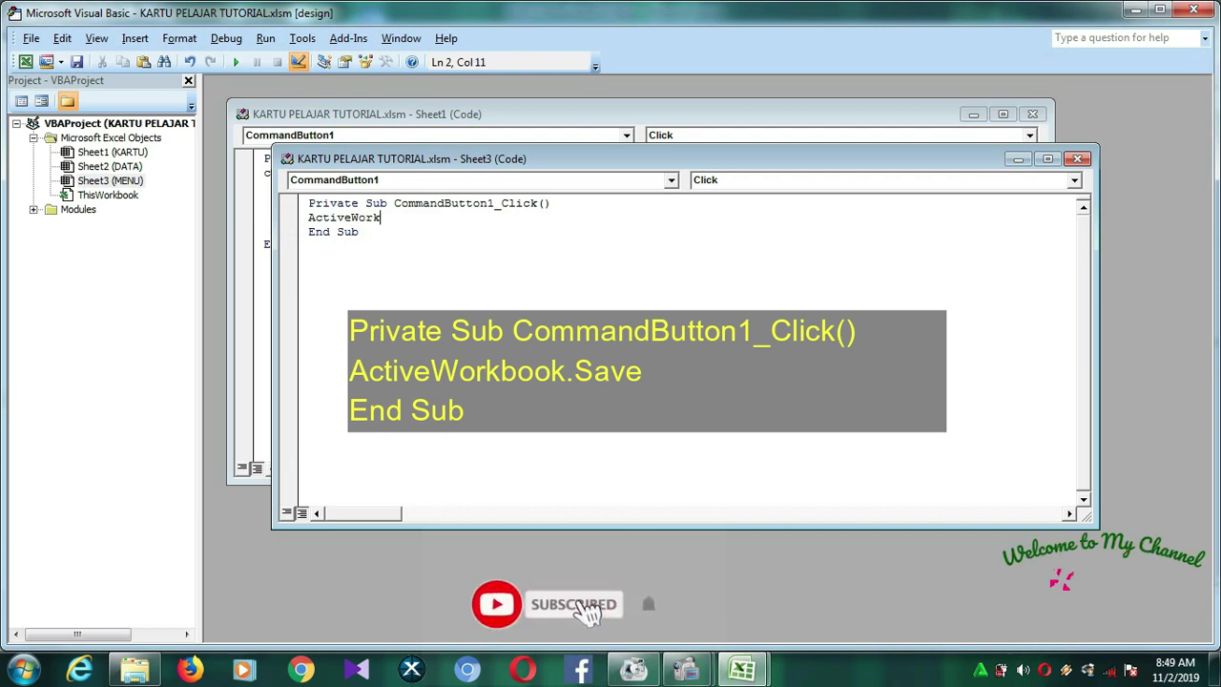
text(book)
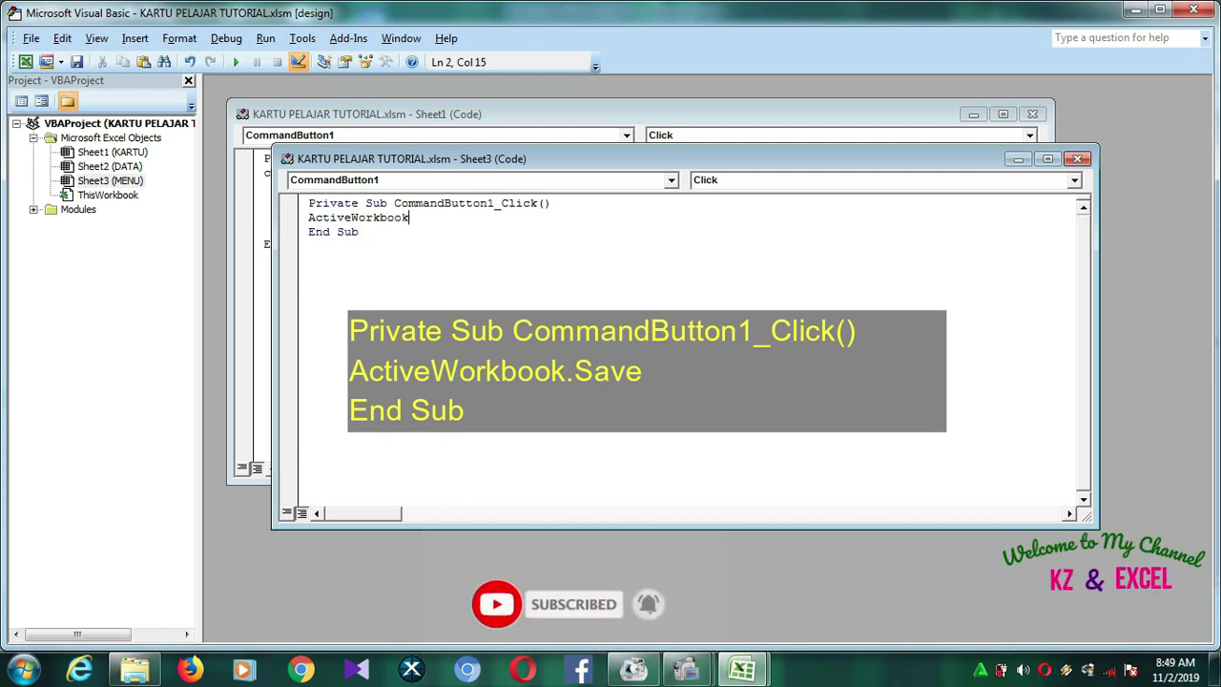
text(.s)
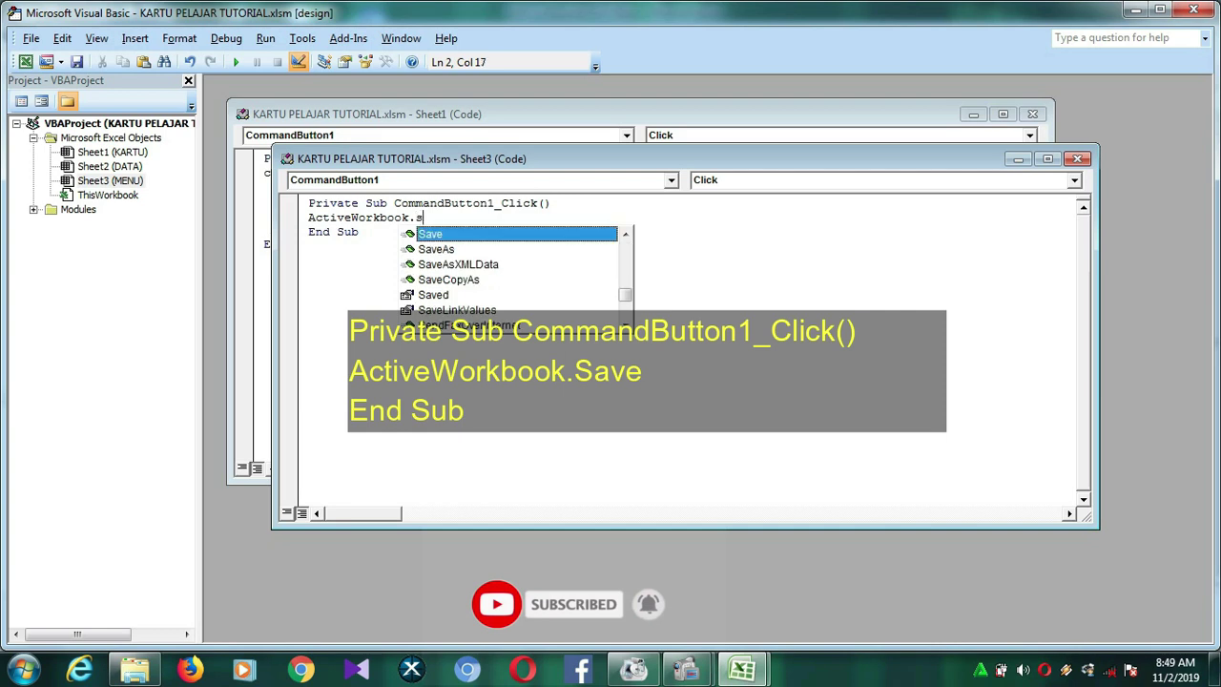
text(a)
double_click(452, 235)
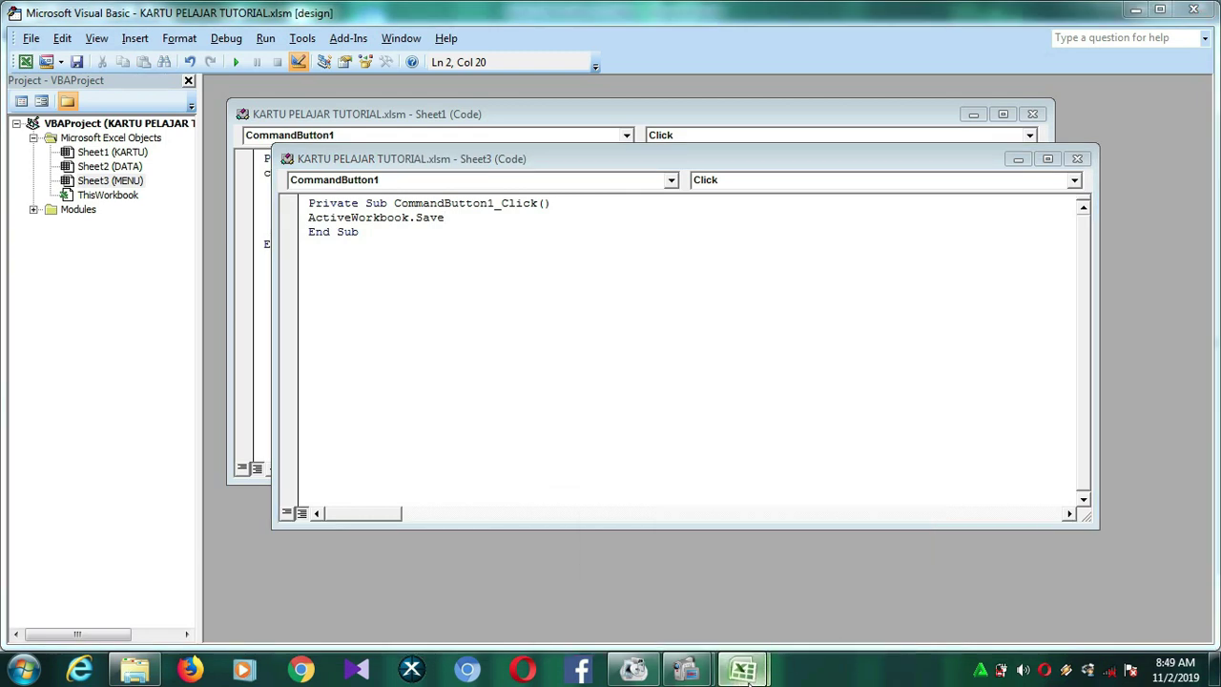
mouse_move(743, 668)
click(839, 618)
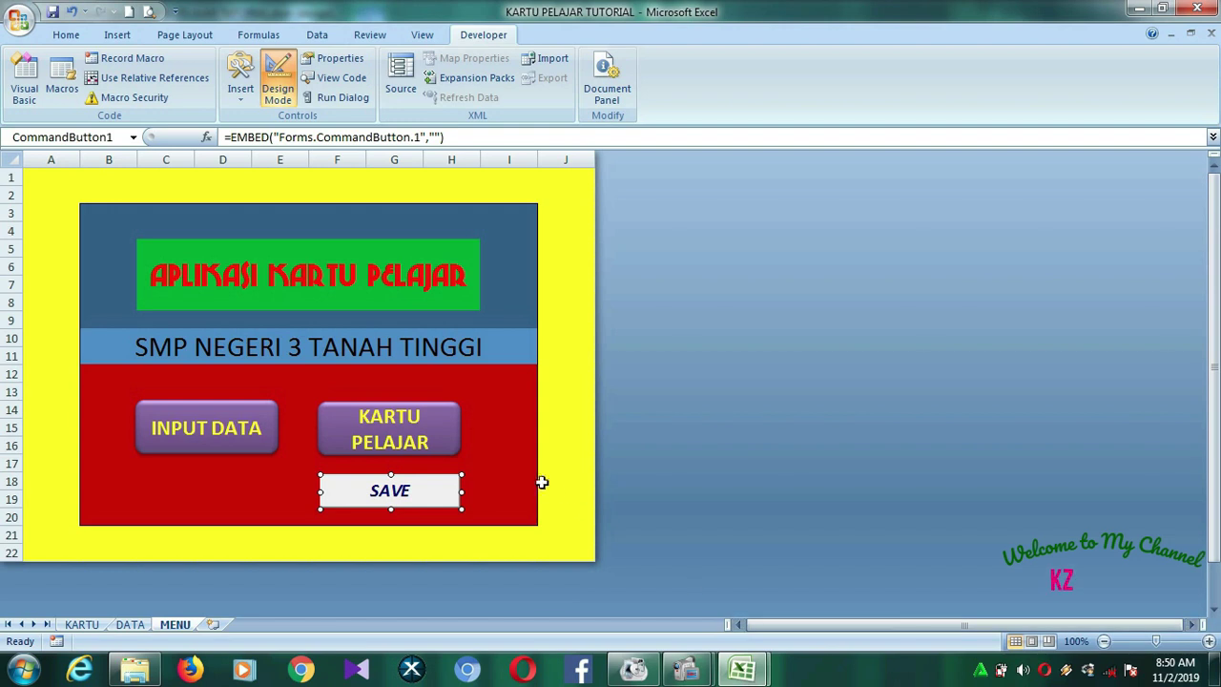
Return from the SAVE button's code to the Excel workbook and turn off Design Mode.
double_click(441, 496)
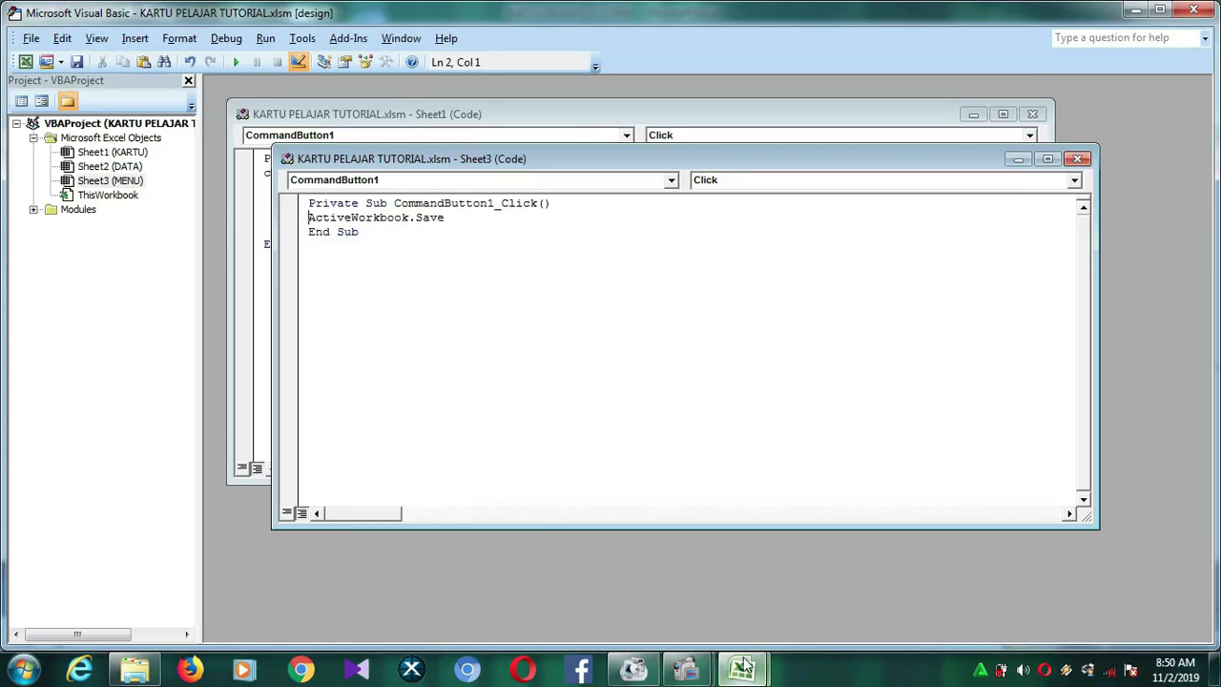
mouse_move(747, 671)
click(830, 596)
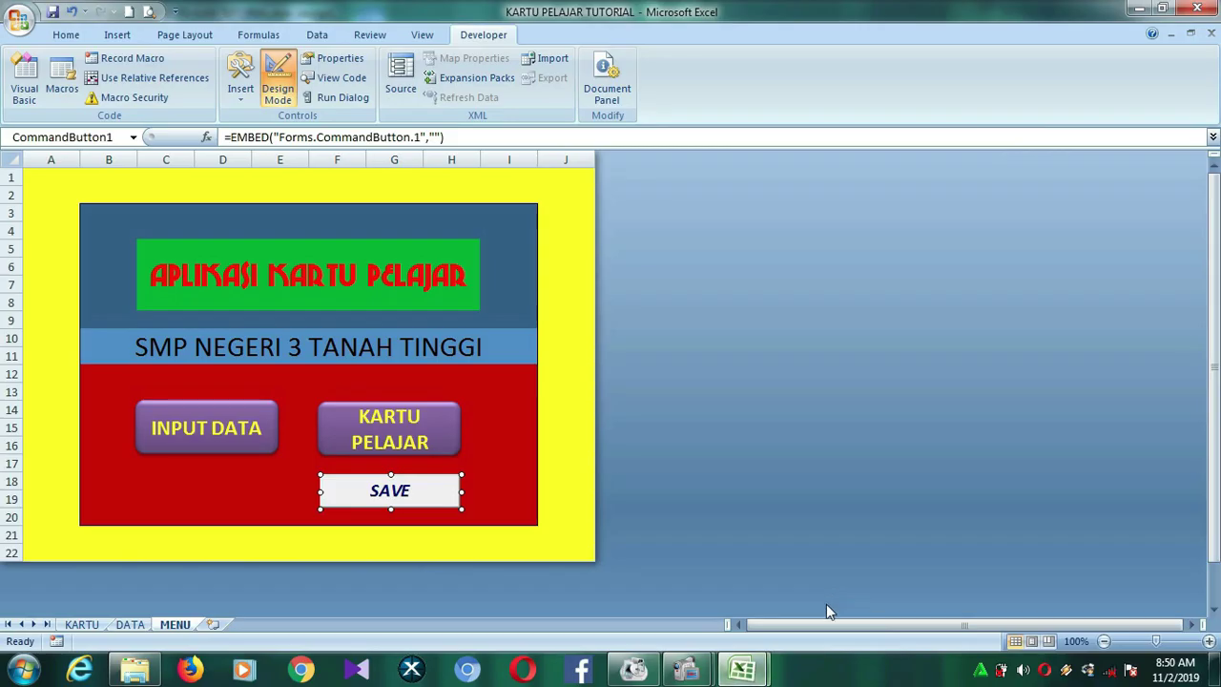
click(281, 96)
Click the SAVE button on the MENU sheet to save the workbook.
click(516, 444)
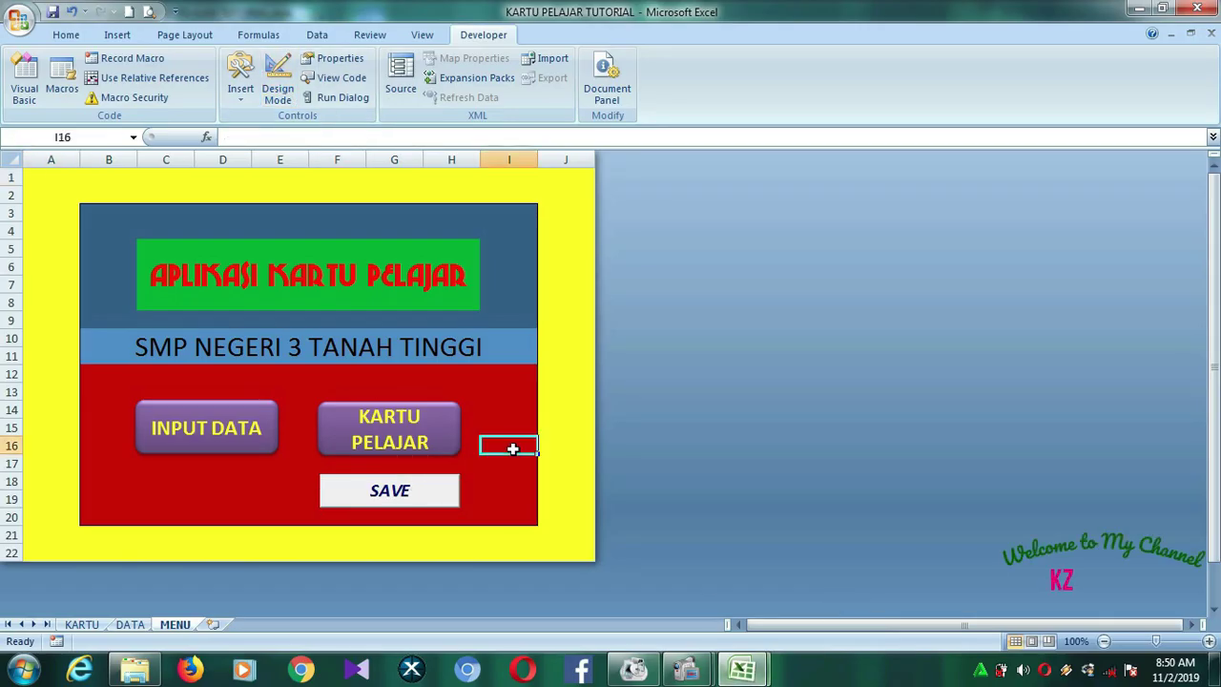
click(410, 502)
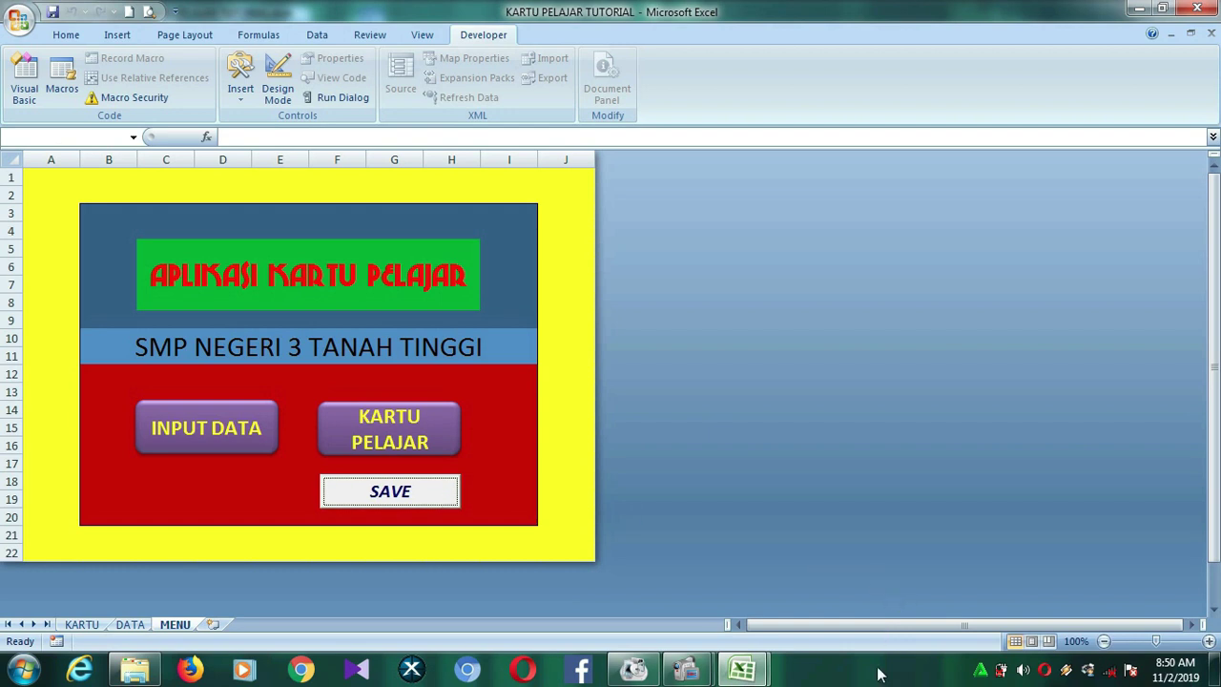
click(495, 487)
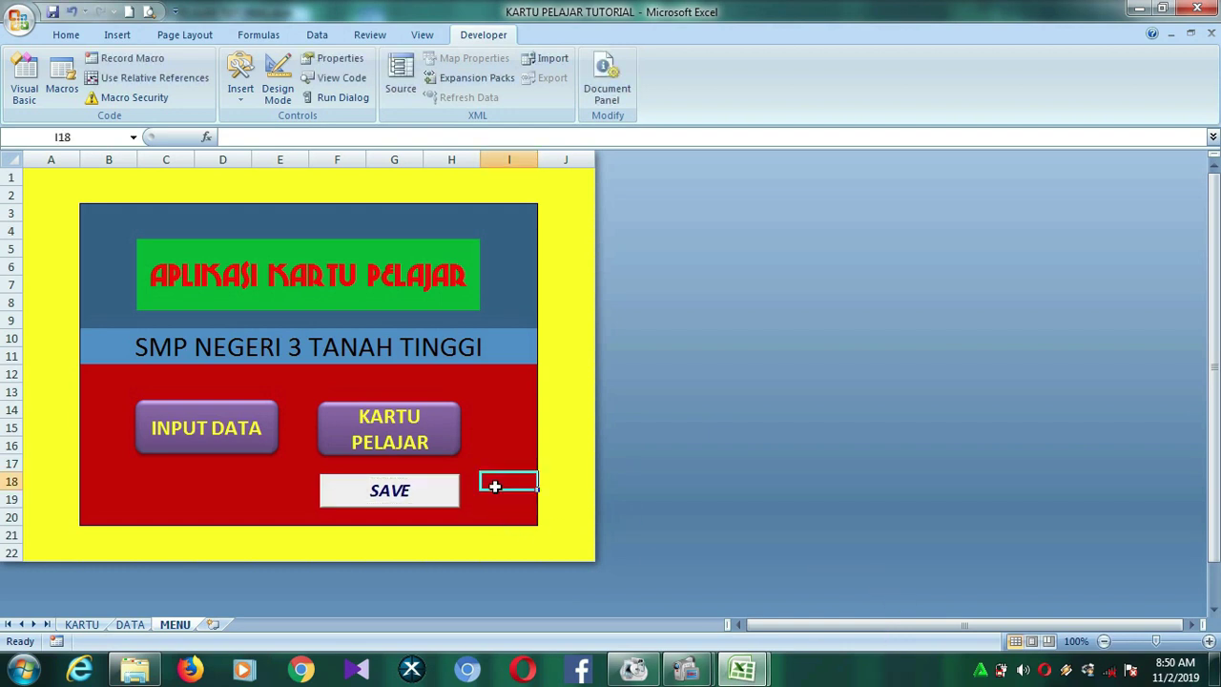
click(413, 496)
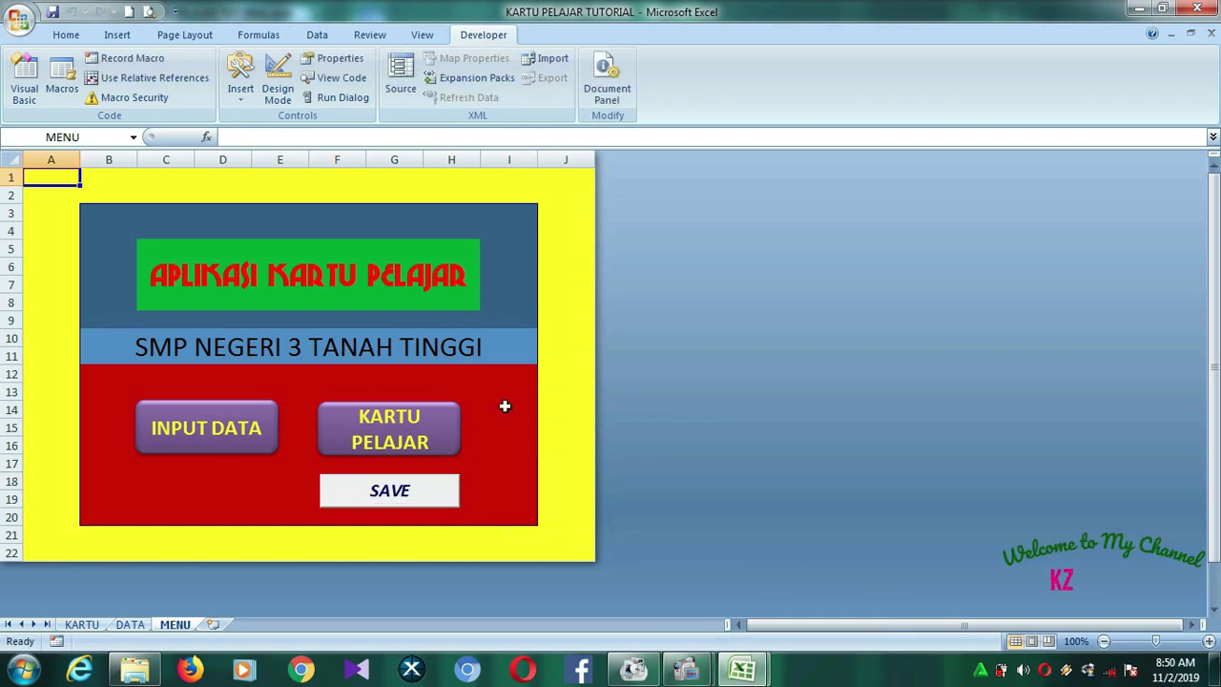
Close KARTU PELAJAR TUTORIAL.xlsm, choosing Yes to save changes.
click(1197, 9)
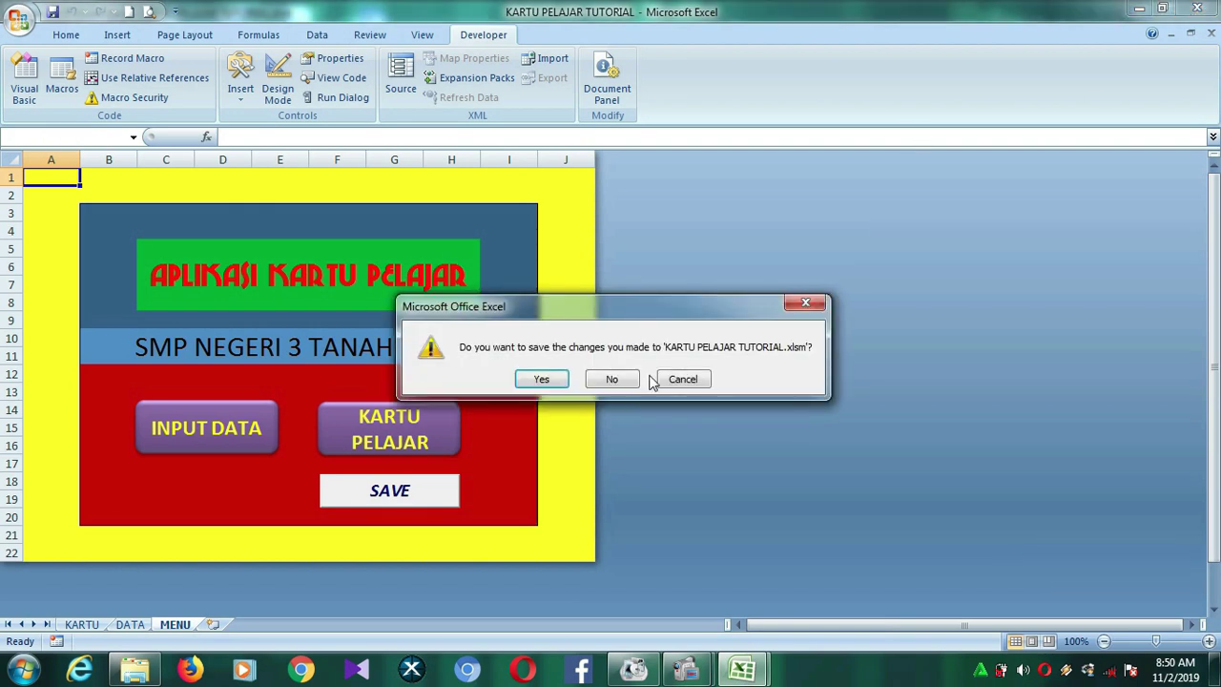
click(541, 379)
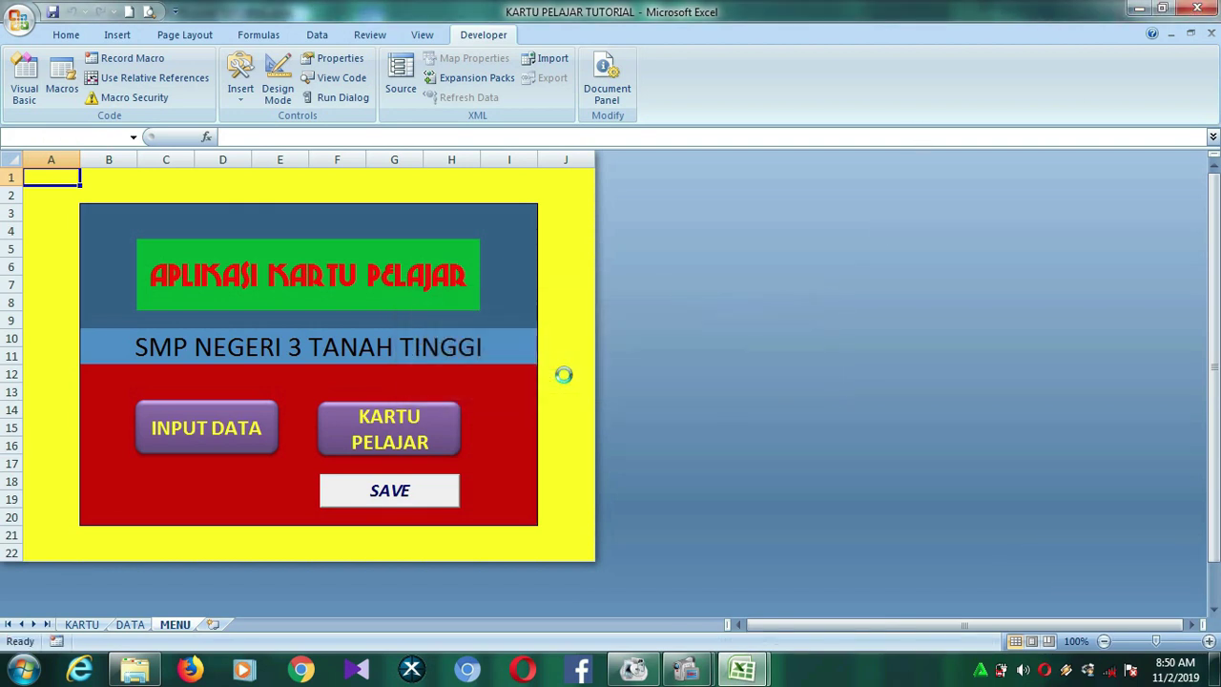